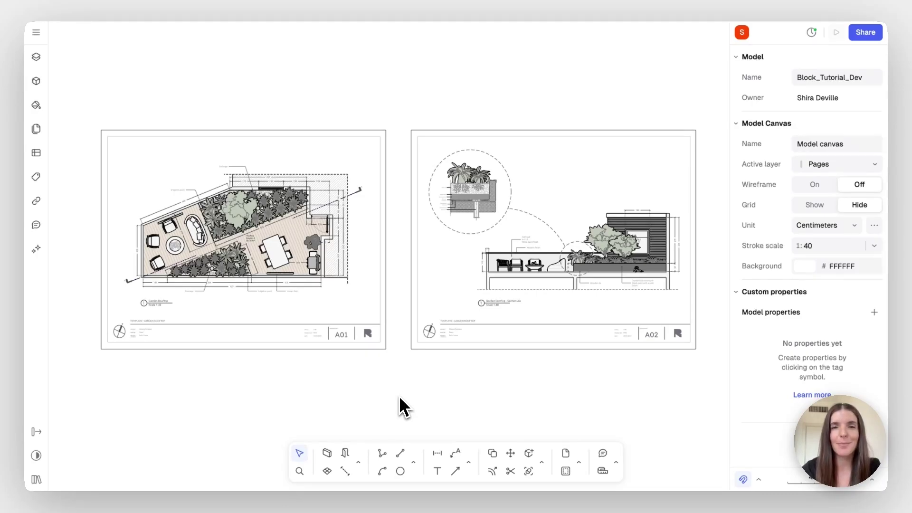
# Step: Zoom onto the Door EU 60 and Door - UK interior blocks and check each one's properties
pyautogui.press('super+equal')
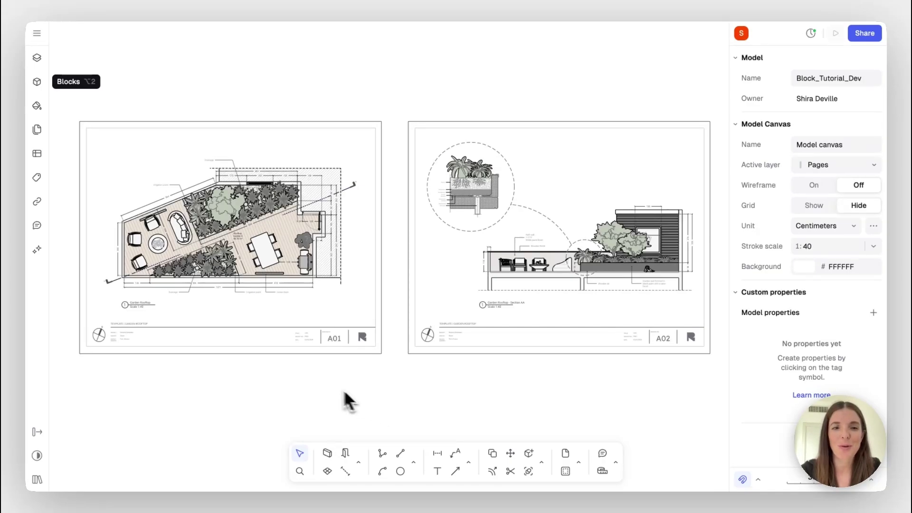
pyautogui.scroll(-5, 229, 404)
pyautogui.hscroll(-4, 228, 404)
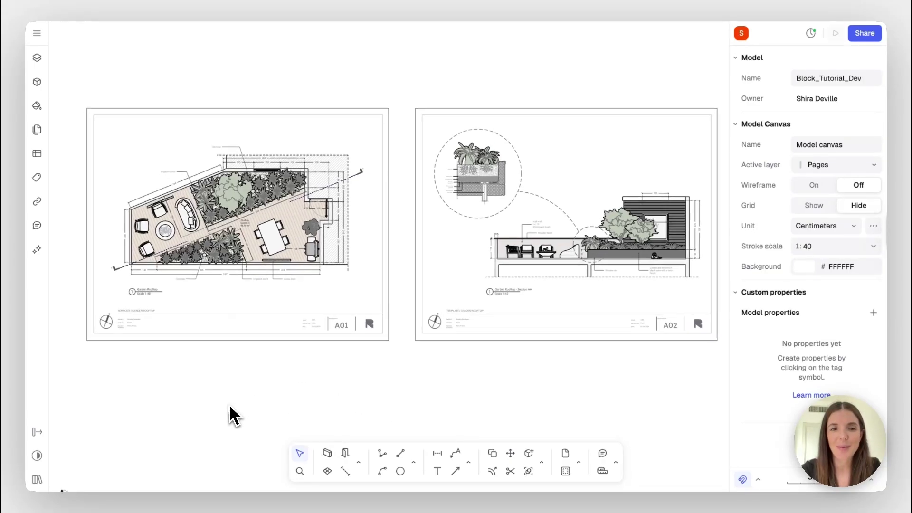
pyautogui.keyDown('ctrl'); pyautogui.scroll(6, 189, 309); pyautogui.keyUp('ctrl')
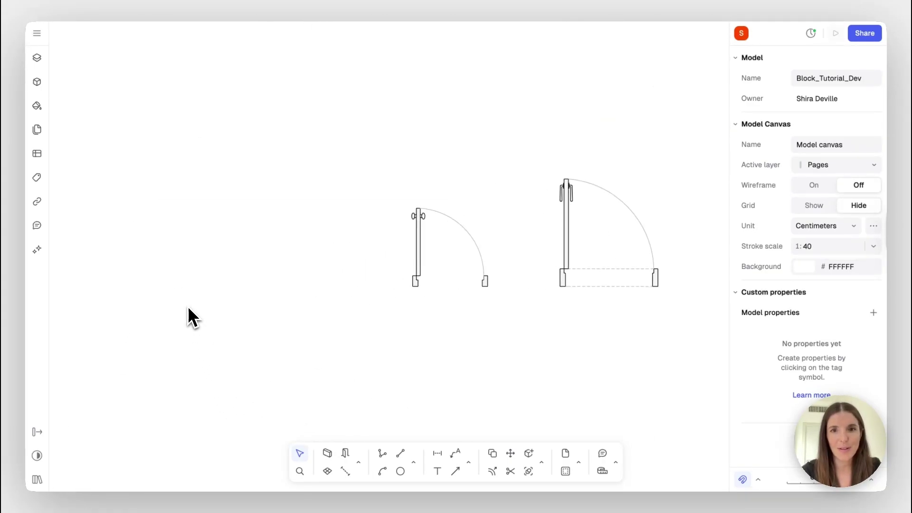
pyautogui.hscroll(2, 189, 310)
pyautogui.hscroll(-4, 194, 307)
pyautogui.scroll(1, 195, 306)
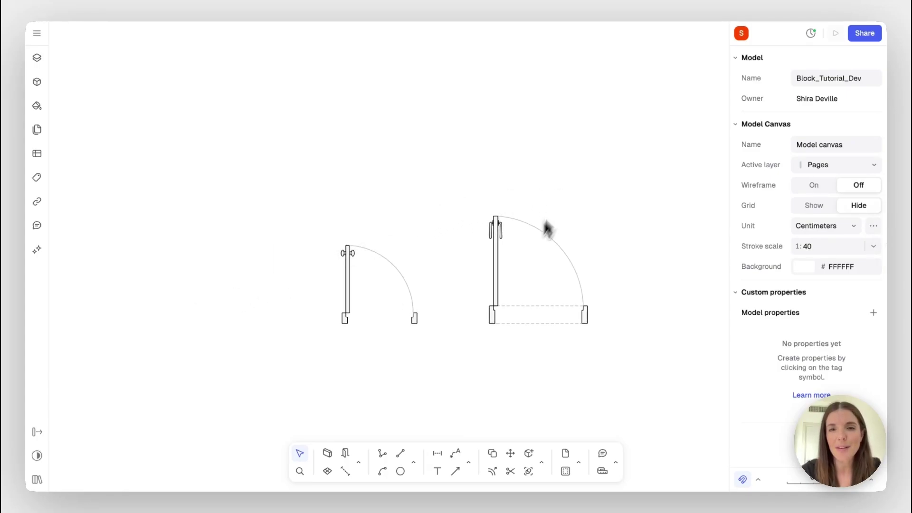
pyautogui.click(522, 273)
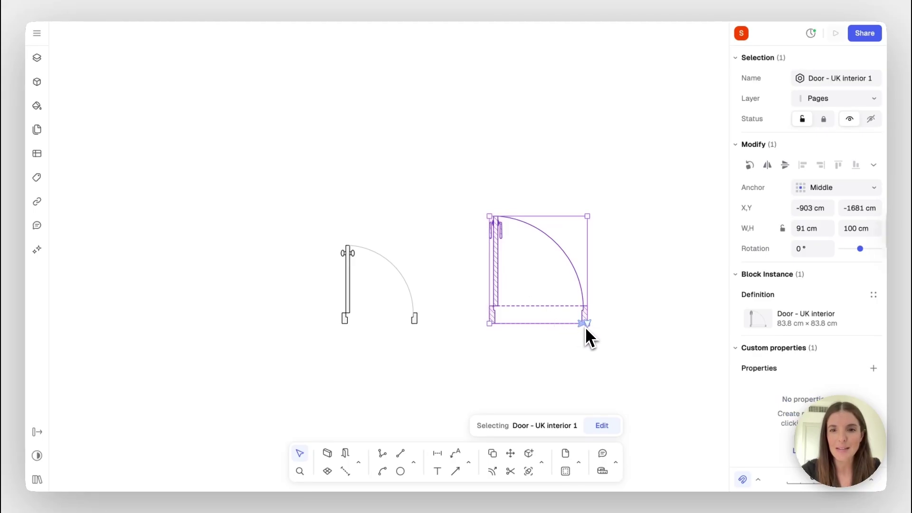
pyautogui.click(441, 261)
pyautogui.click(365, 317)
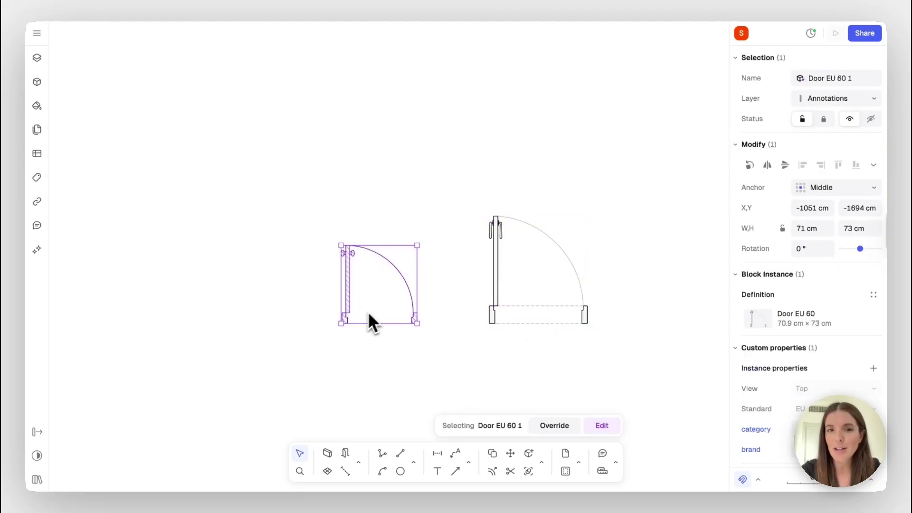
pyautogui.click(267, 214)
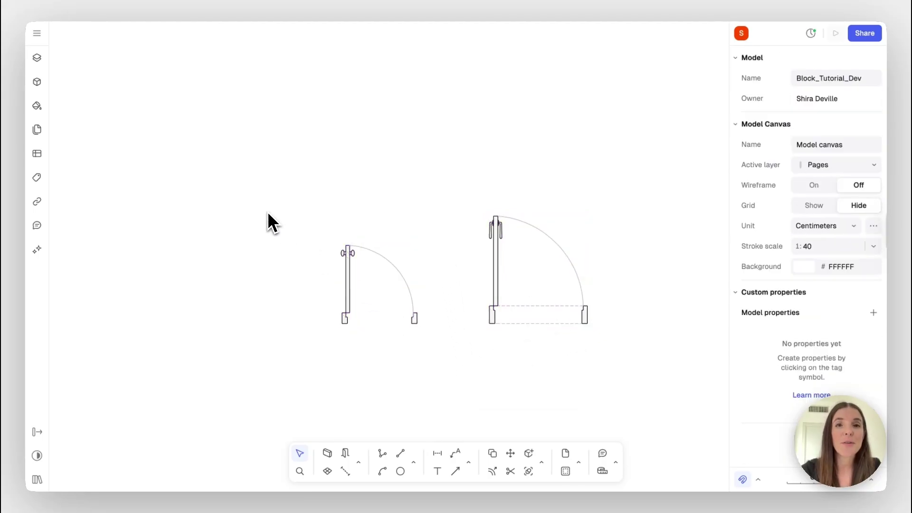
# Step: Search 'PAR' in the block libraries and open the Door - UK interior card under Parametric Doors
pyautogui.click(41, 81)
pyautogui.click(80, 58)
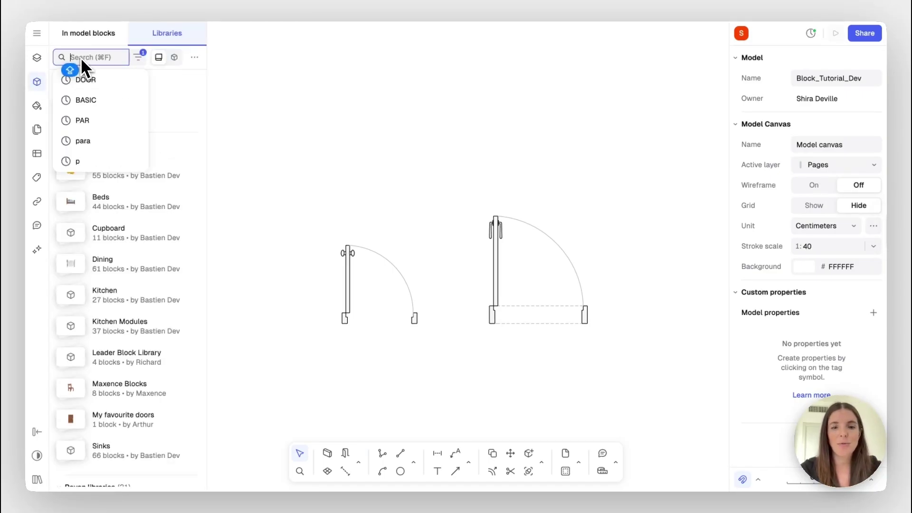
pyautogui.write('PARA')
pyautogui.press('capslock')
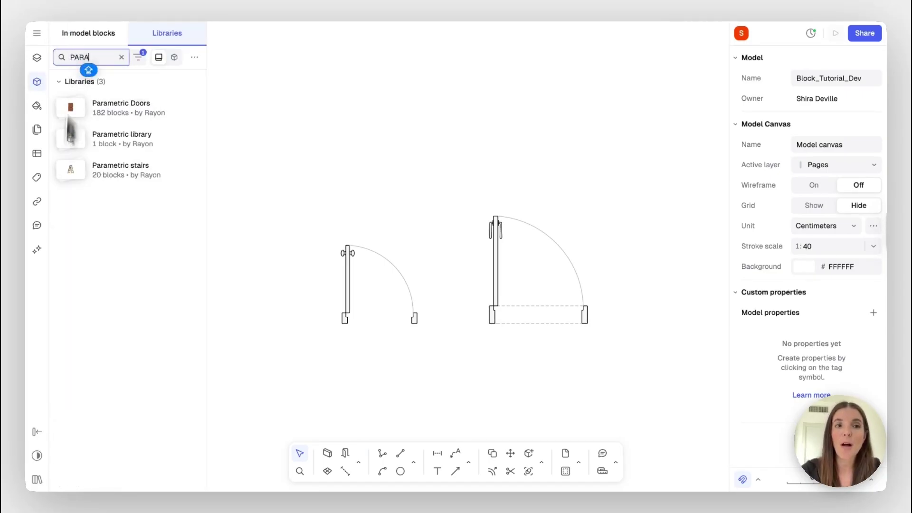
pyautogui.click(129, 105)
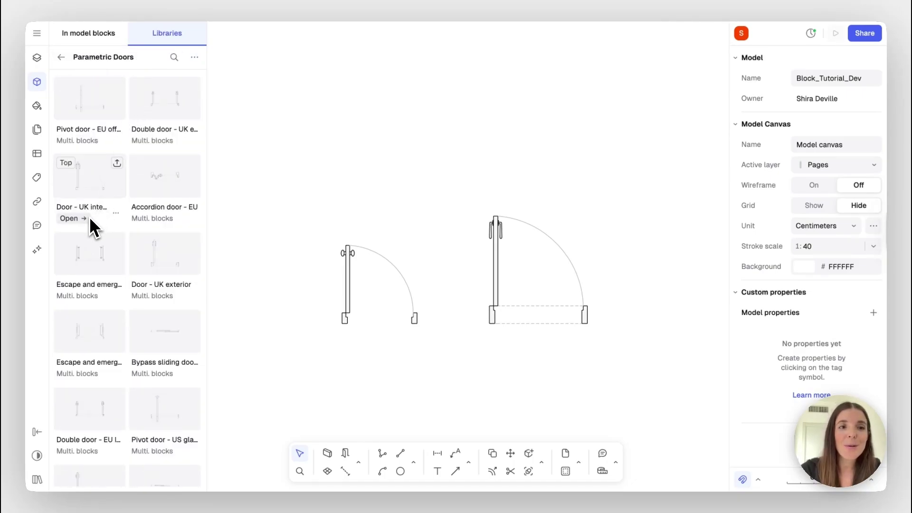
pyautogui.click(84, 222)
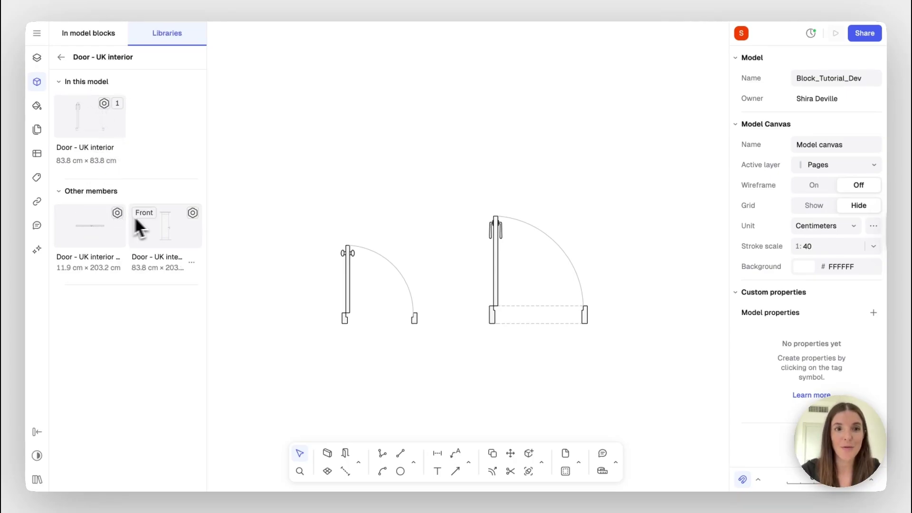
pyautogui.hscroll(3, 323, 198)
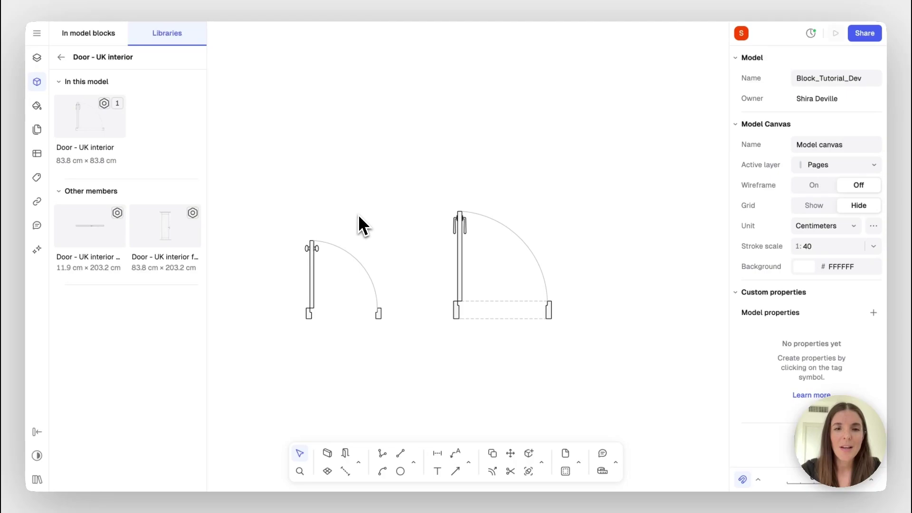
# Step: Drag the Door EU 60 block's edge handles to narrow it to 52 cm, keeping 73 cm height
pyautogui.click(331, 298)
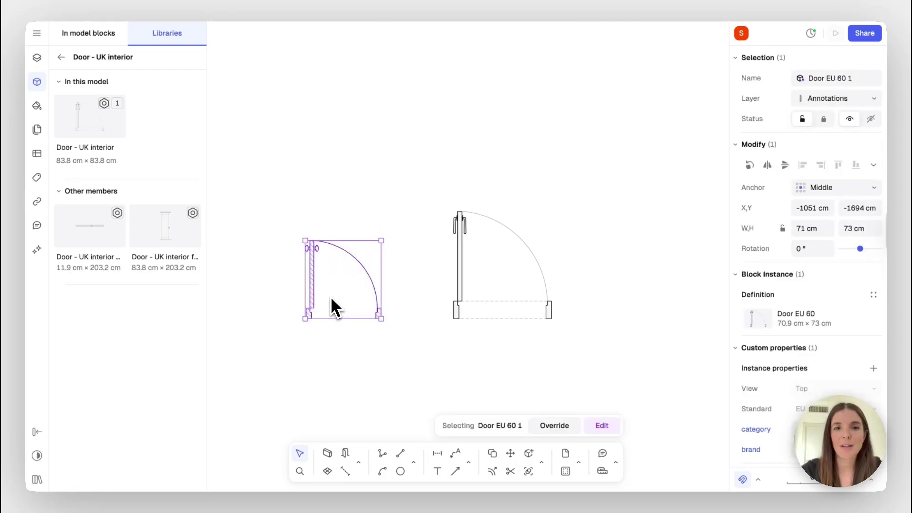
pyautogui.keyDown('ctrl'); pyautogui.scroll(5, 332, 300); pyautogui.keyUp('ctrl')
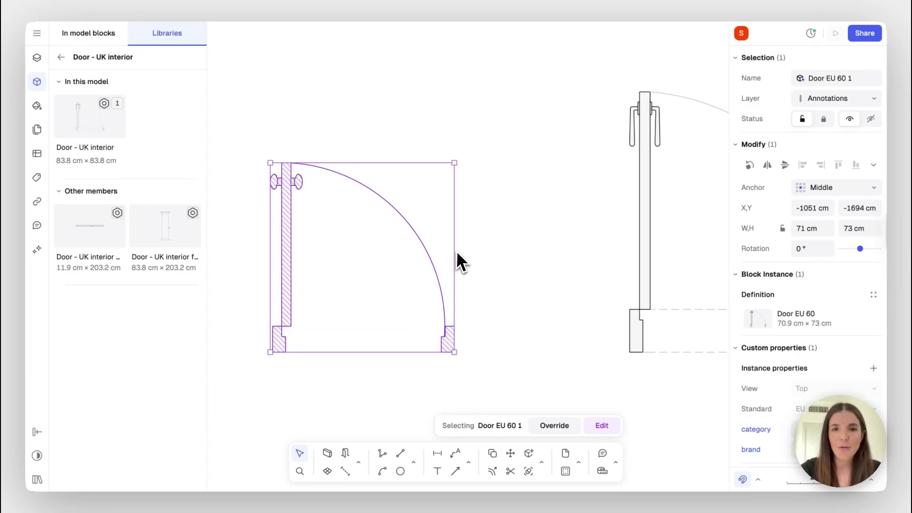
pyautogui.moveTo(455, 252); pyautogui.dragTo(406, 259)
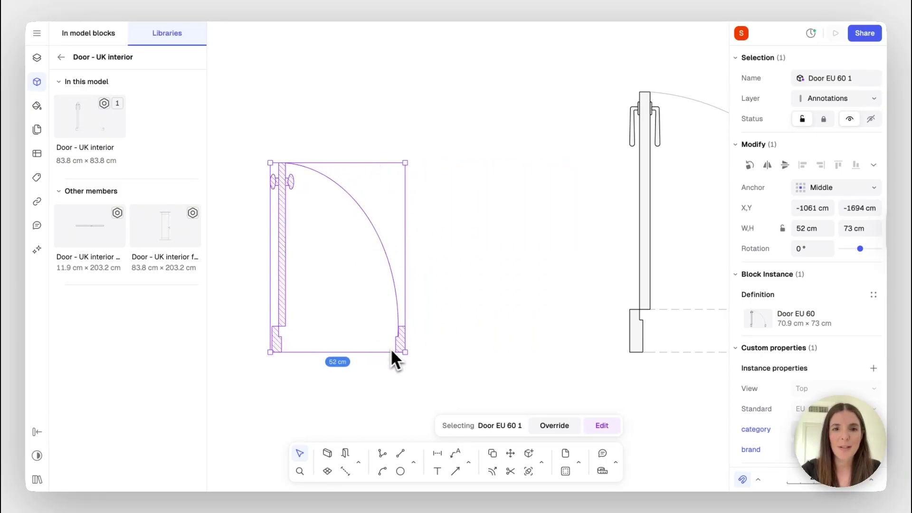
pyautogui.moveTo(375, 354); pyautogui.dragTo(370, 305)
pyautogui.click(492, 314)
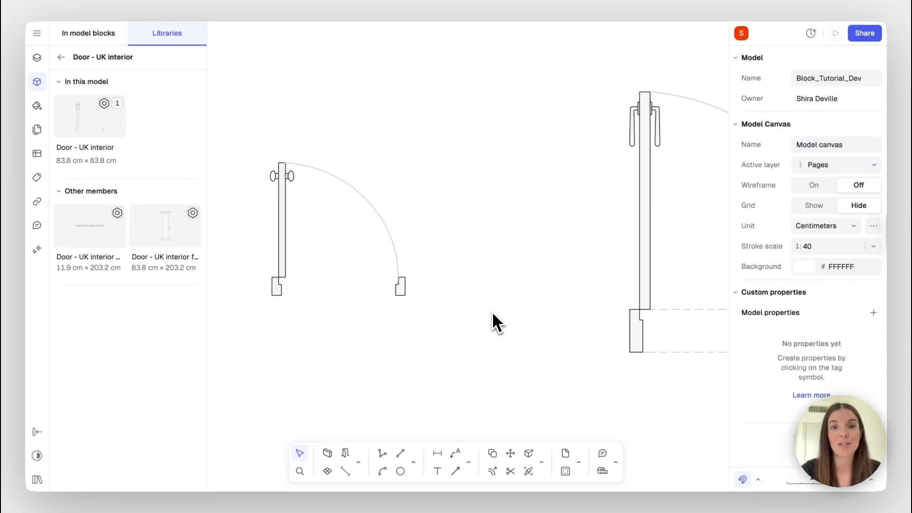
# Step: Drag the Door - UK interior's grips to stretch its width and frame together
pyautogui.keyDown('ctrl'); pyautogui.scroll(-3, 484, 349); pyautogui.keyUp('ctrl')
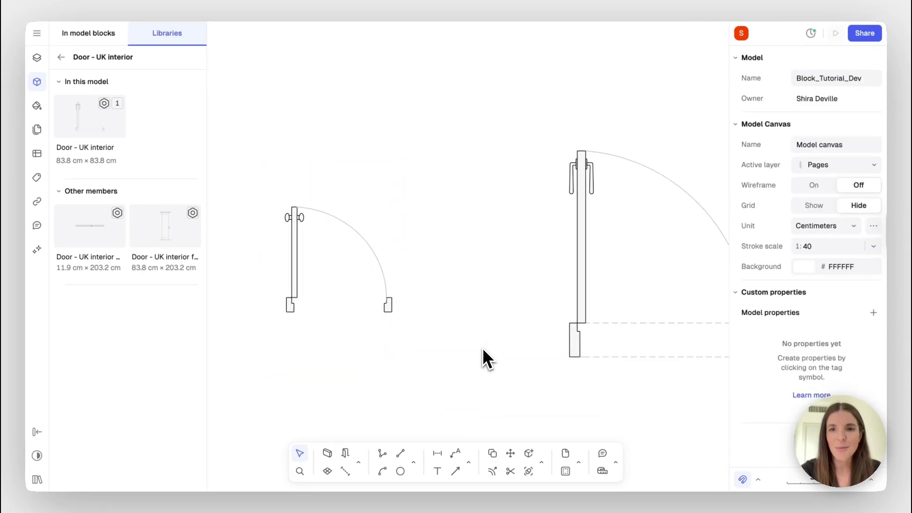
pyautogui.hscroll(5, 483, 349)
pyautogui.hscroll(3, 482, 347)
pyautogui.click(462, 326)
pyautogui.hscroll(4, 522, 361)
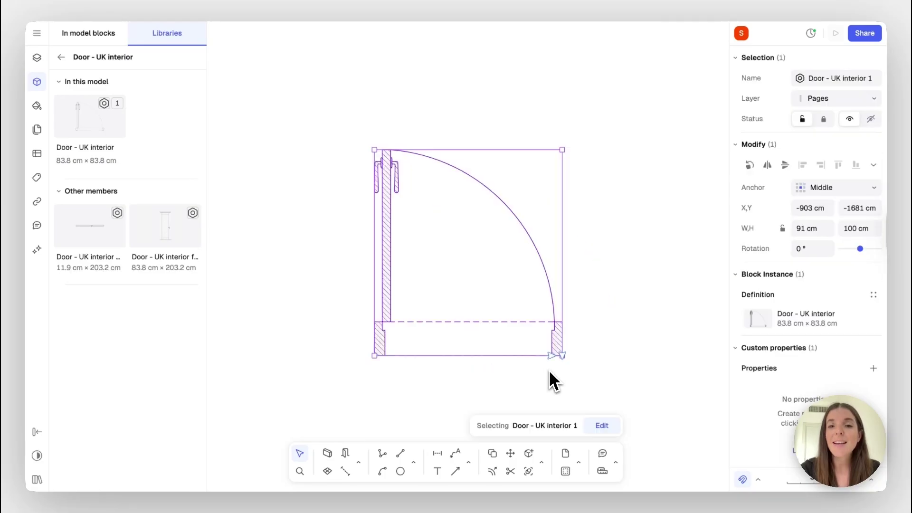
pyautogui.moveTo(553, 355)
pyautogui.mouseDown()
pyautogui.moveTo(502, 355)
pyautogui.moveTo(563, 356)
pyautogui.mouseUp()
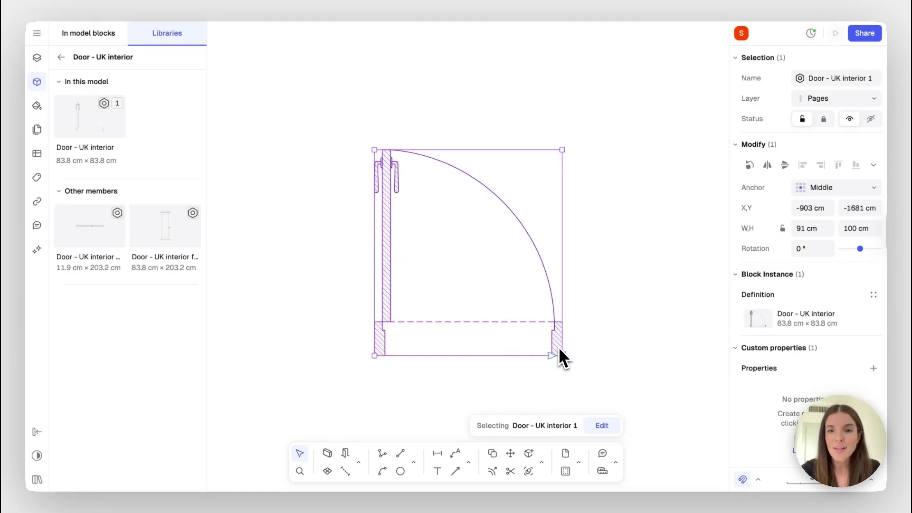
pyautogui.moveTo(564, 356)
pyautogui.mouseDown()
pyautogui.moveTo(561, 401)
pyautogui.moveTo(557, 357)
pyautogui.moveTo(556, 423)
pyautogui.moveTo(557, 356)
pyautogui.mouseUp()
pyautogui.click(601, 313)
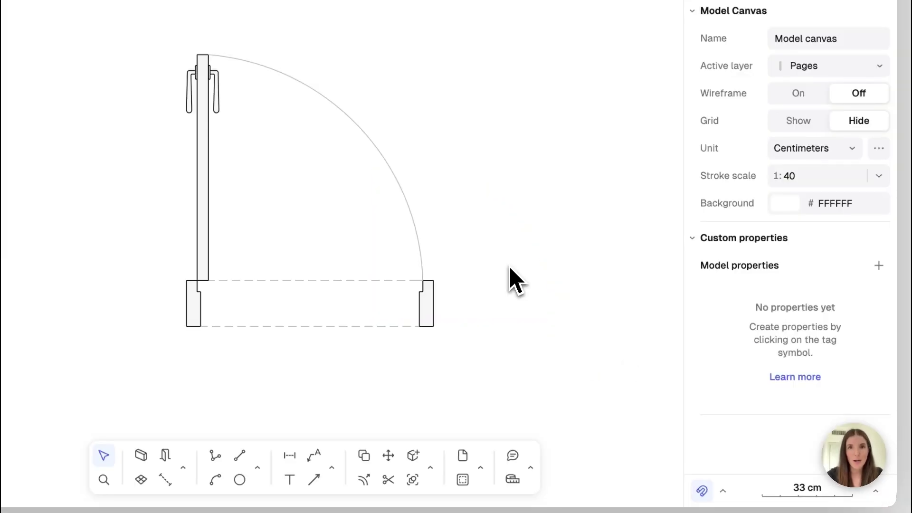
# Step: Drag the door width grip to settle at 79 cm width with a 21 cm frame
pyautogui.click(390, 318)
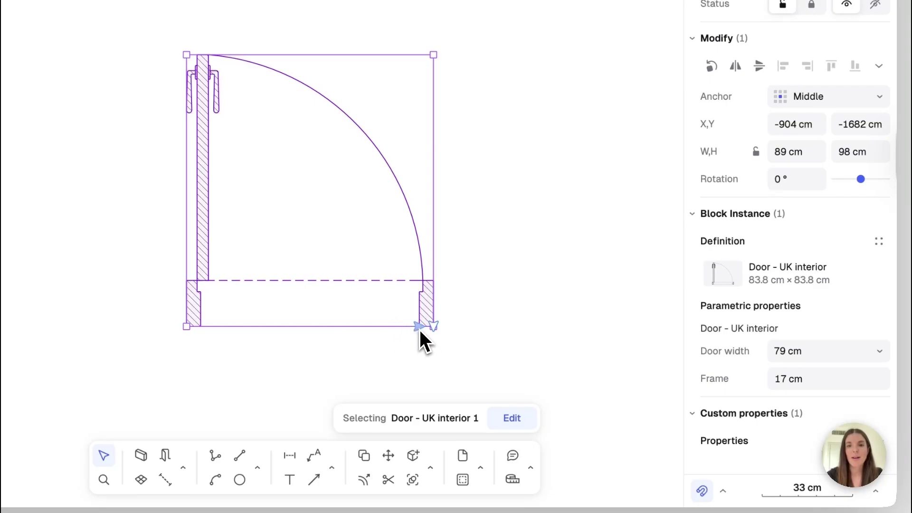
pyautogui.moveTo(420, 328); pyautogui.dragTo(432, 350)
pyautogui.scroll(-2, 433, 346)
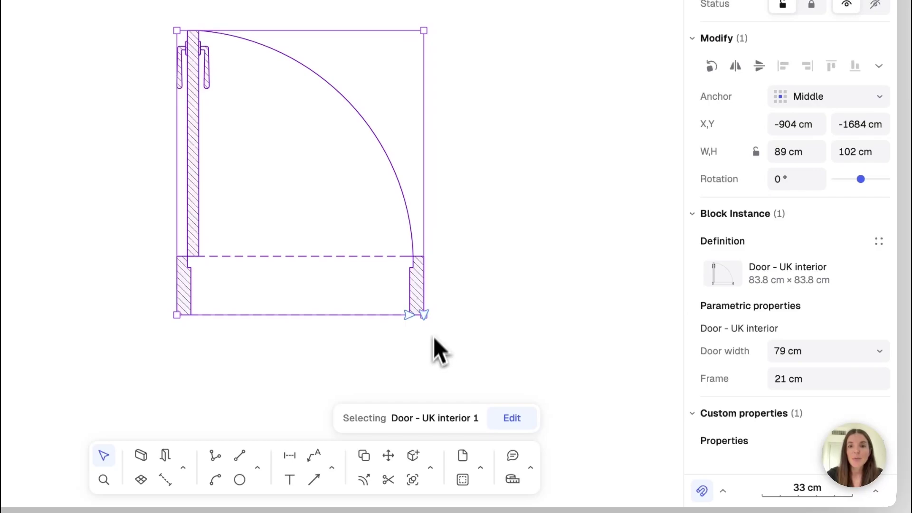
pyautogui.scroll(-3, 694, 336)
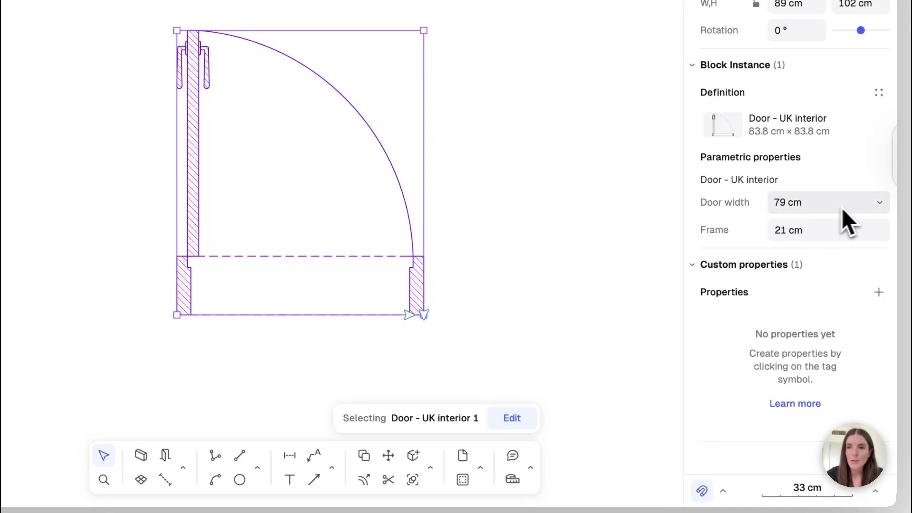
# Step: Choose the 58 cm preset door width for the Door - UK interior
pyautogui.click(868, 209)
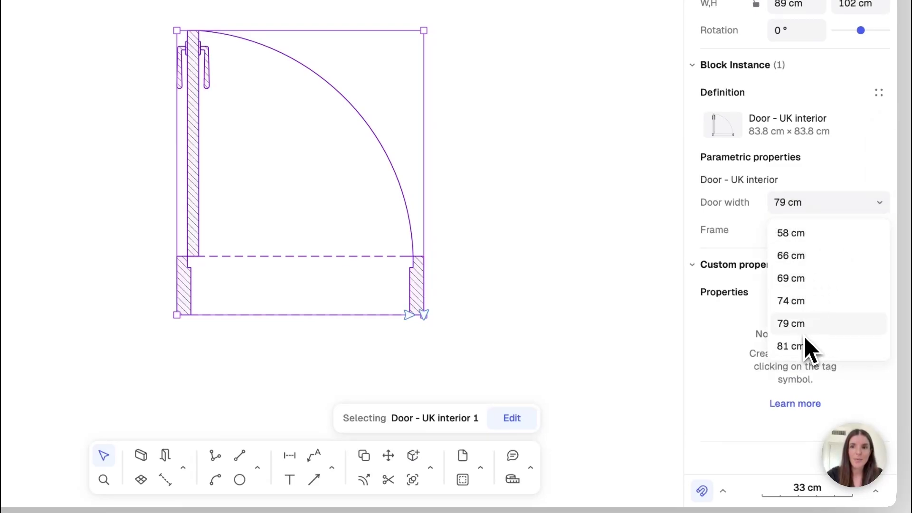
pyautogui.click(809, 237)
pyautogui.click(418, 177)
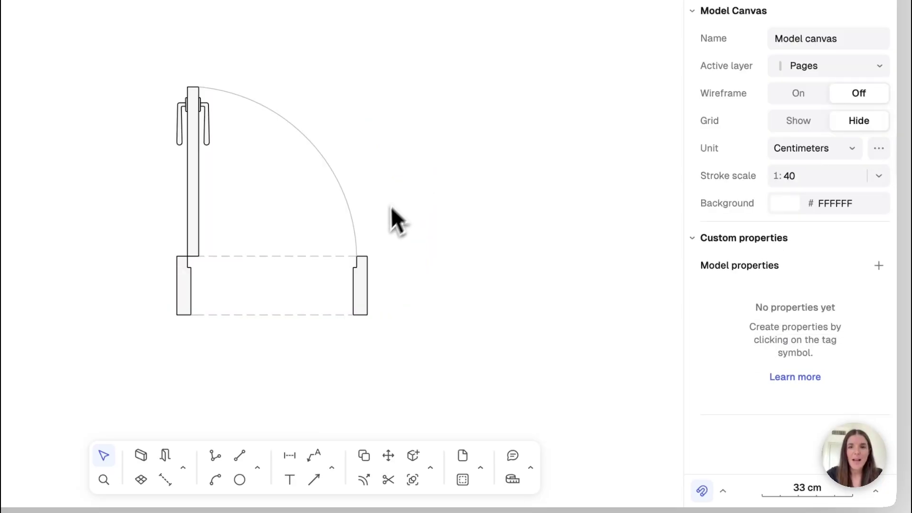
# Step: Set the door's Frame value to 30 cm
pyautogui.click(364, 272)
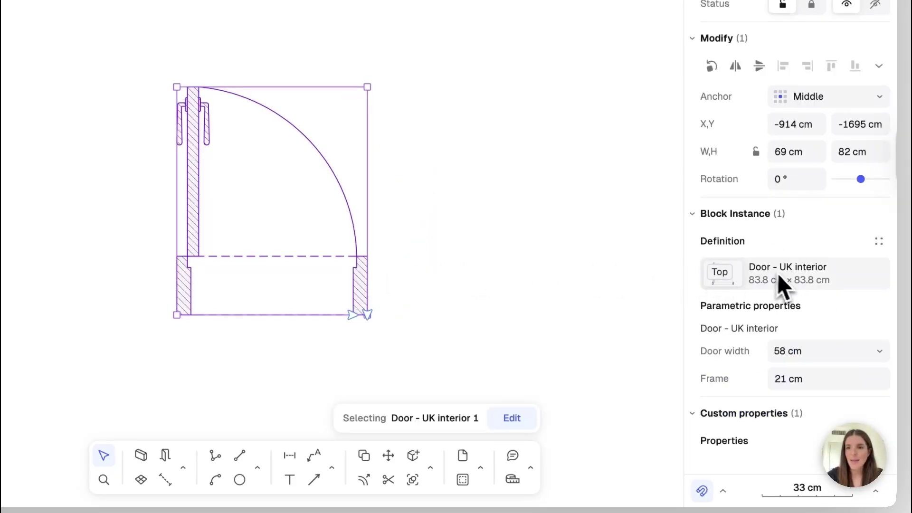
pyautogui.click(817, 356)
pyautogui.click(818, 380)
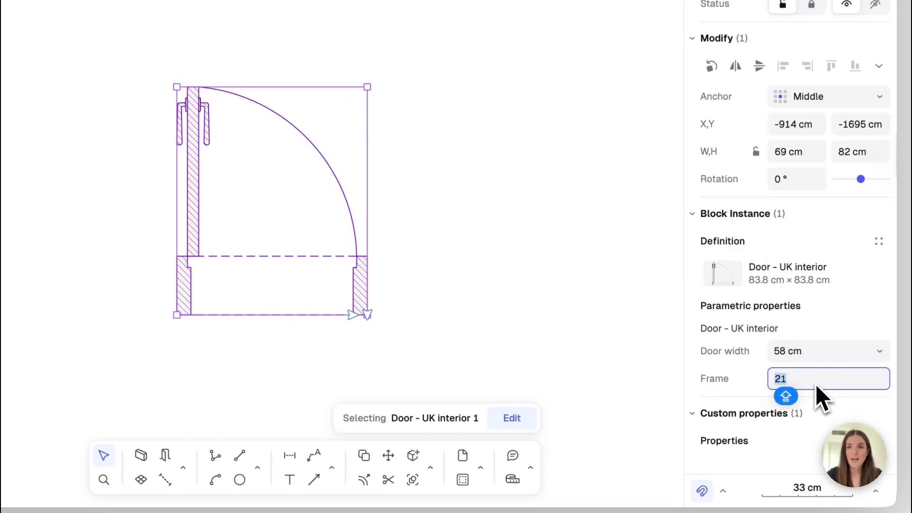
pyautogui.write('30')
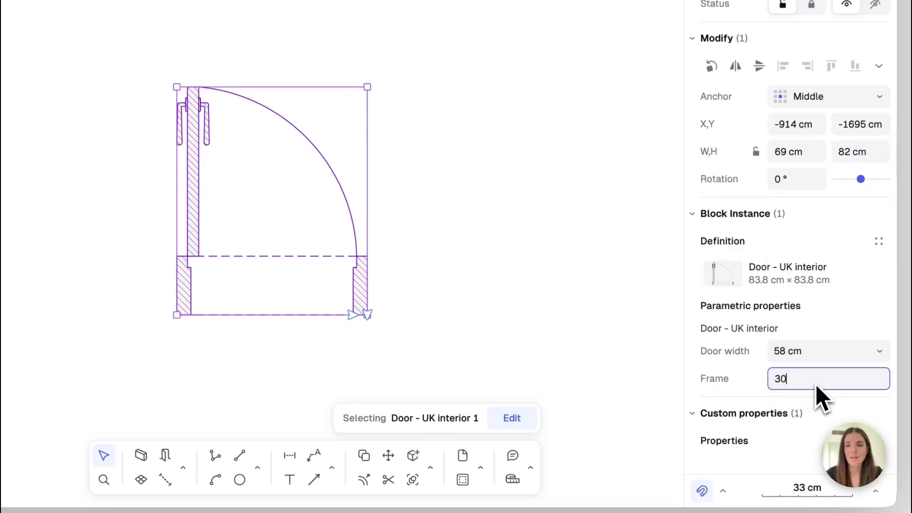
pyautogui.press('Return')
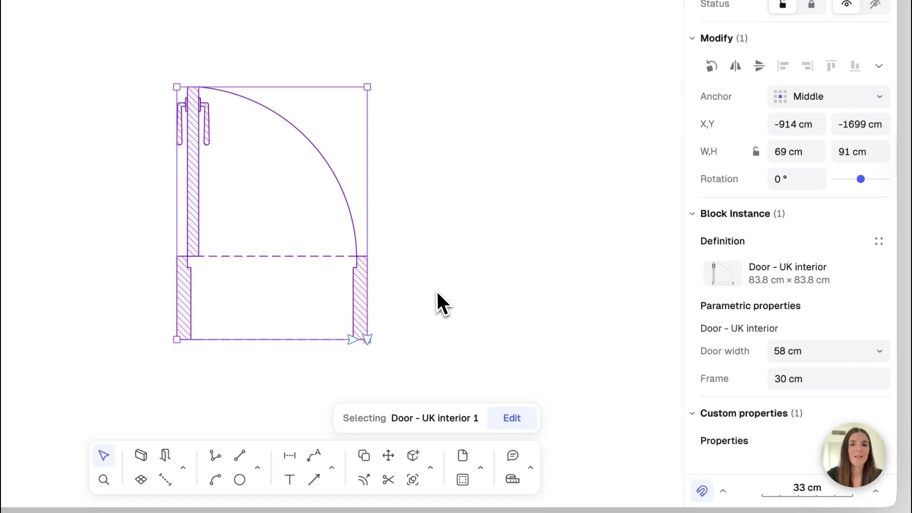
pyautogui.click(396, 252)
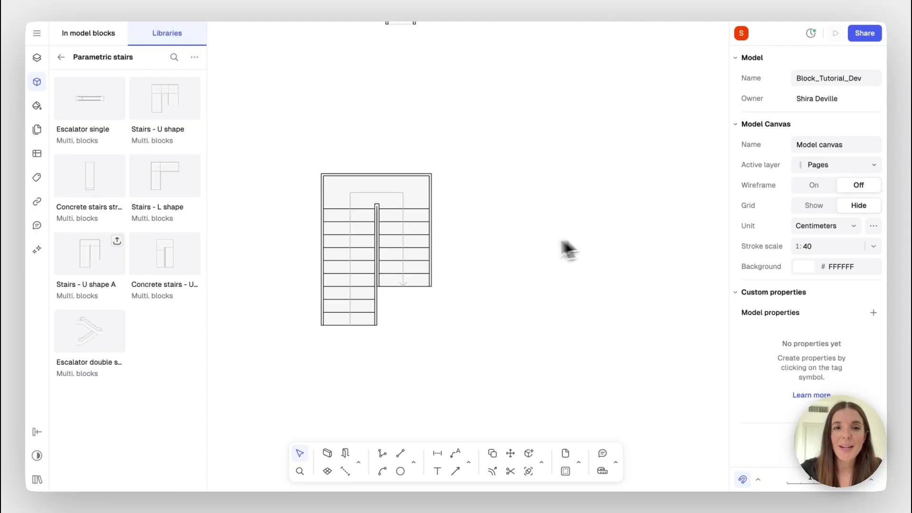
# Step: Copy the upper-right door and place the copy below the original
pyautogui.hscroll(3, 488, 249)
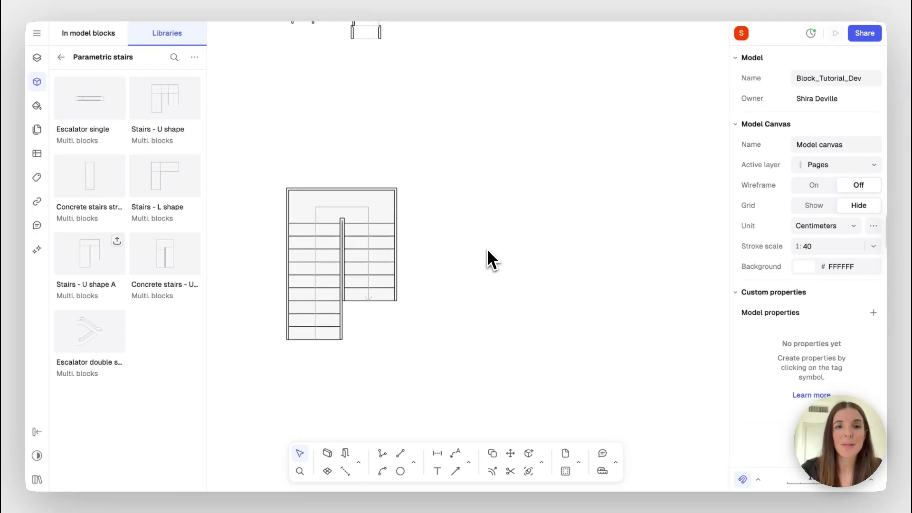
pyautogui.scroll(4, 486, 249)
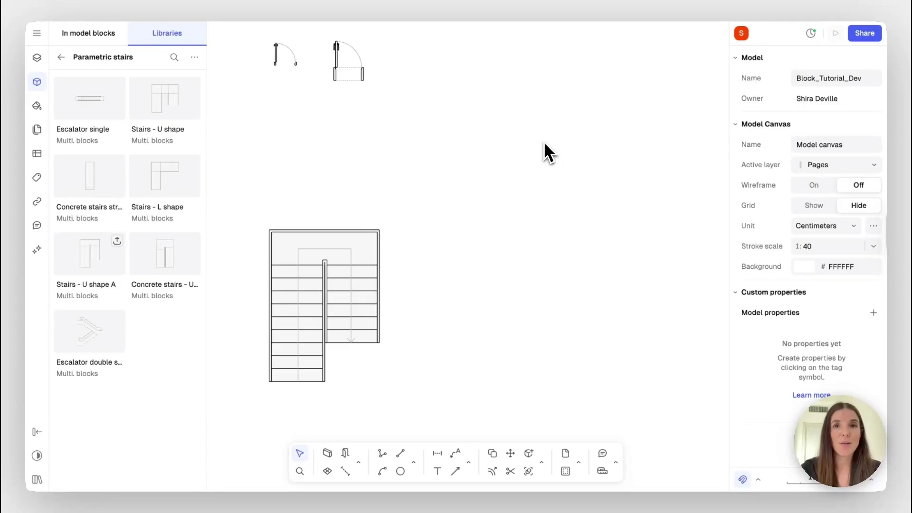
pyautogui.click(355, 76)
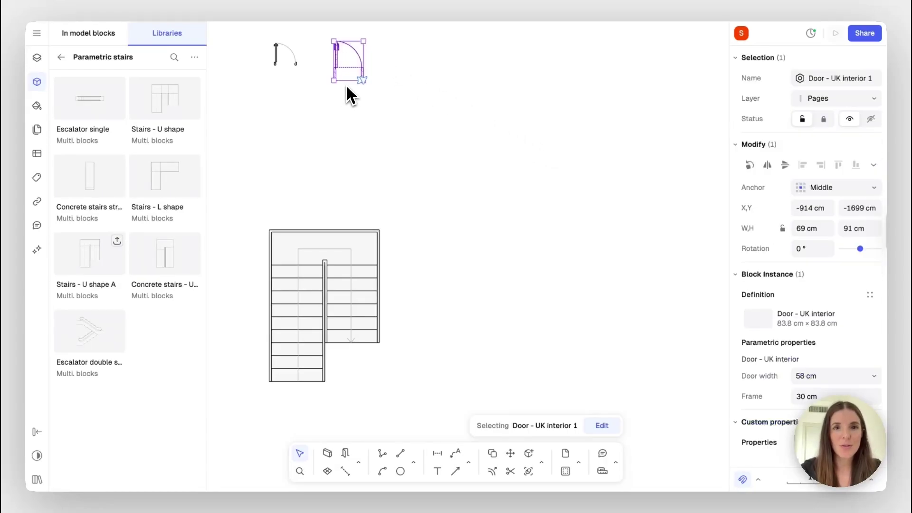
pyautogui.press('c')
pyautogui.click(350, 67)
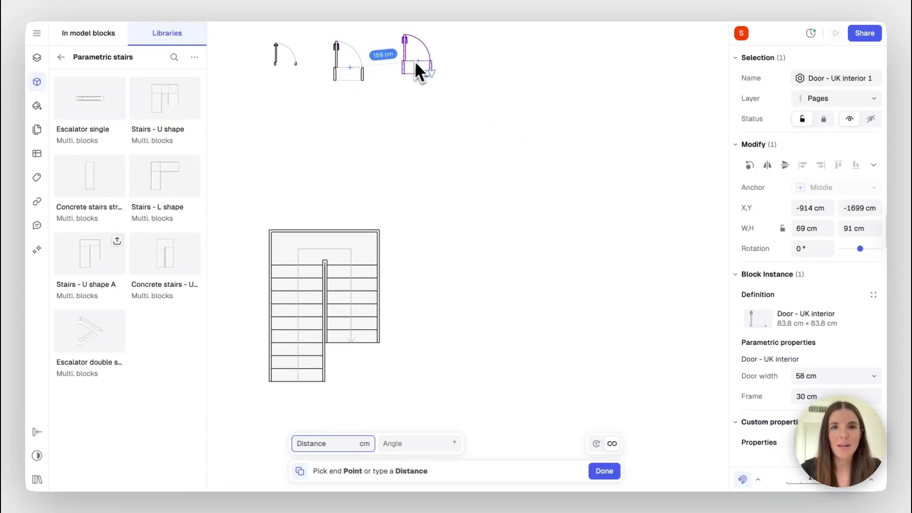
pyautogui.click(393, 135)
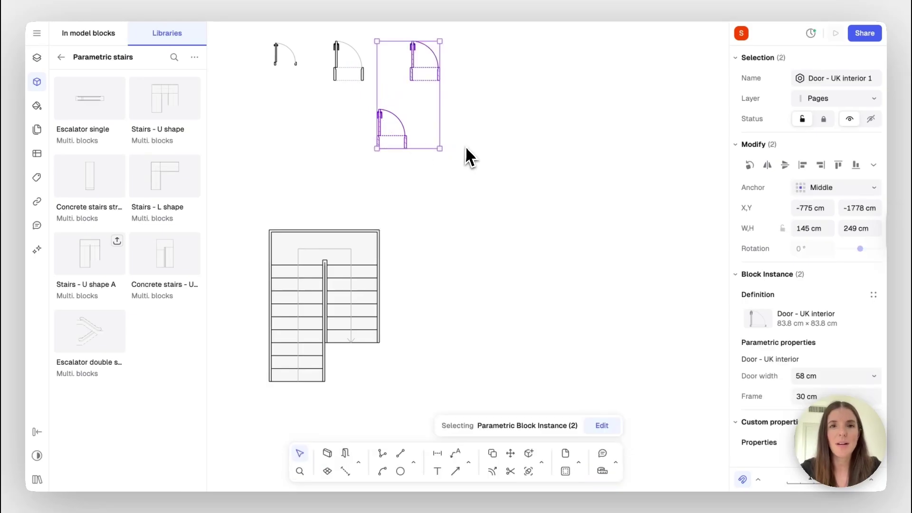
pyautogui.click(464, 143)
# Step: Swap the upper door to the front-view definition and resize it to 69 cm wide, 214 cm high
pyautogui.click(440, 76)
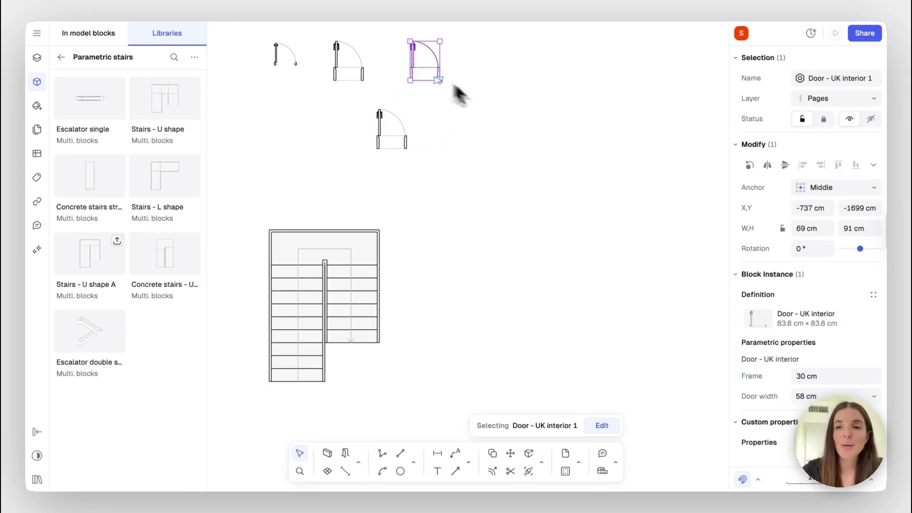
pyautogui.click(806, 322)
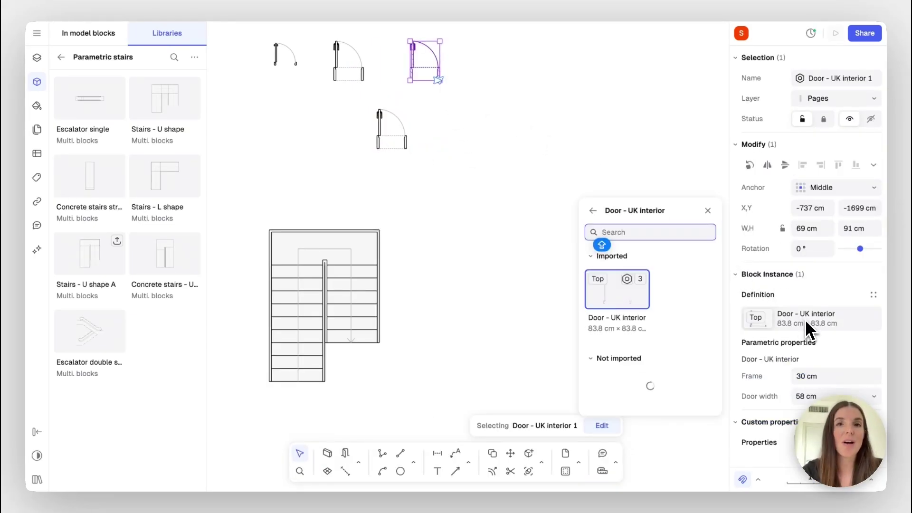
pyautogui.click(684, 390)
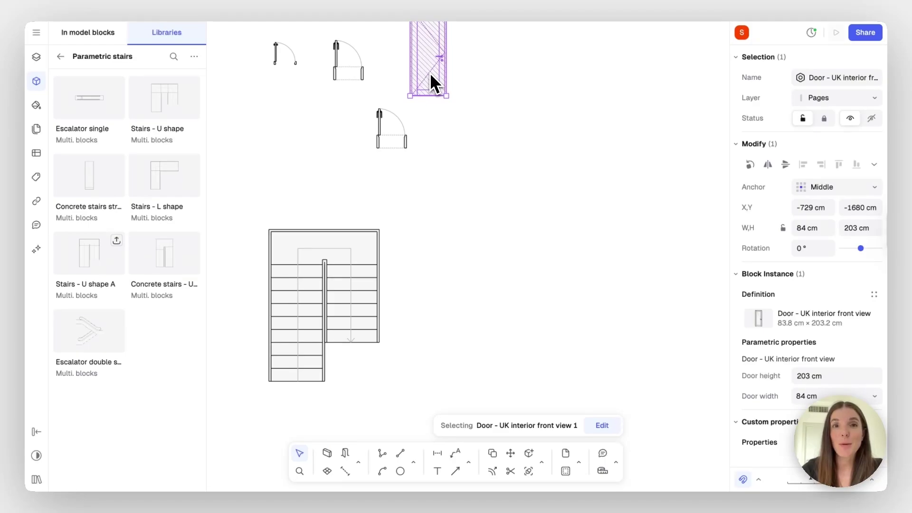
pyautogui.scroll(3, 431, 84)
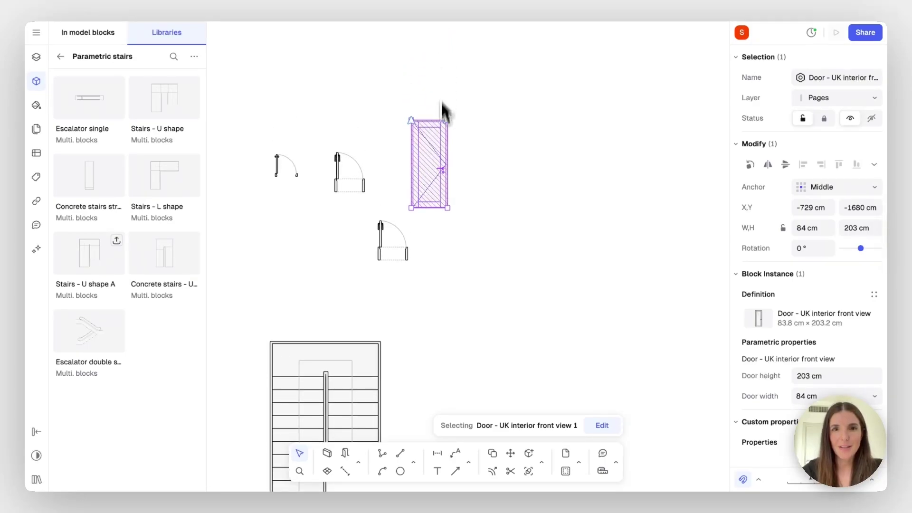
pyautogui.keyDown('ctrl'); pyautogui.scroll(5, 440, 146); pyautogui.keyUp('ctrl')
pyautogui.keyDown('ctrl'); pyautogui.scroll(-3, 440, 159); pyautogui.keyUp('ctrl')
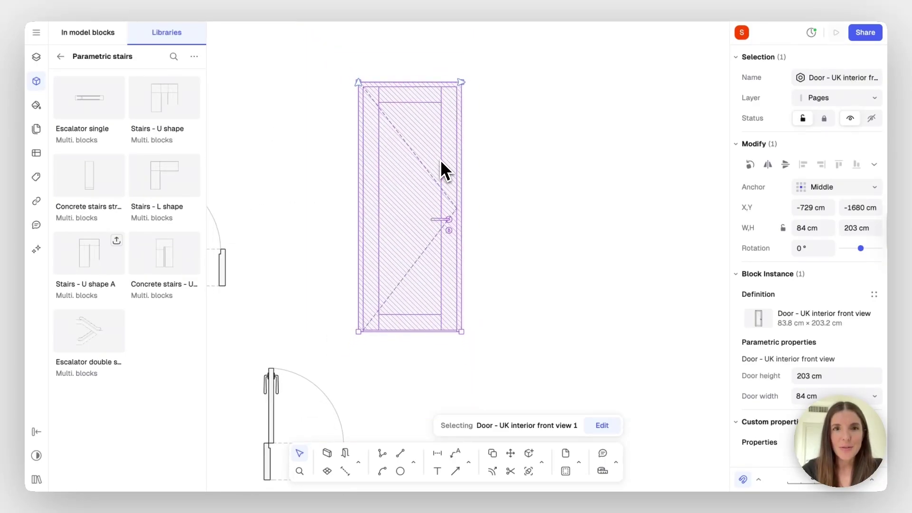
pyautogui.moveTo(406, 76)
pyautogui.mouseDown()
pyautogui.moveTo(472, 84)
pyautogui.moveTo(393, 79)
pyautogui.moveTo(383, 88)
pyautogui.mouseUp()
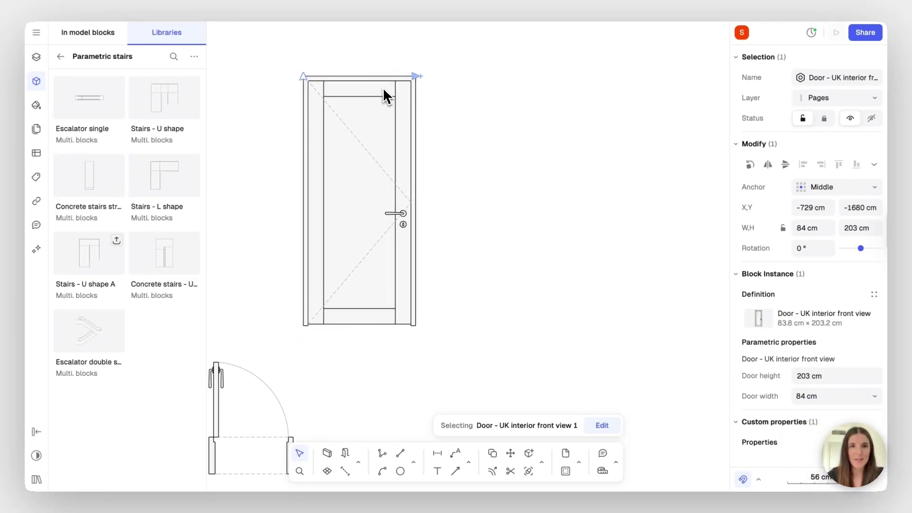
pyautogui.moveTo(305, 78)
pyautogui.mouseDown()
pyautogui.moveTo(322, 34)
pyautogui.moveTo(313, 72)
pyautogui.moveTo(309, 62)
pyautogui.mouseUp()
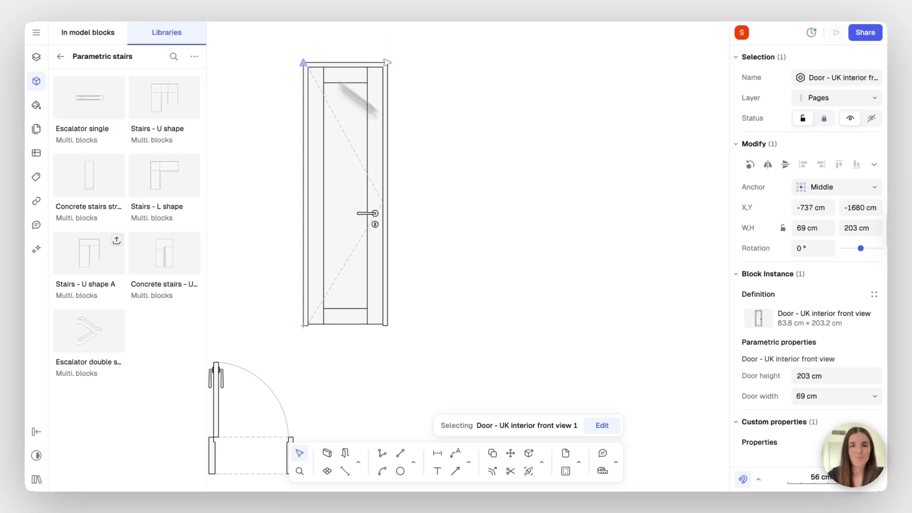
pyautogui.click(466, 172)
# Step: Swap the lower door to the side-view definition and widen its frame to 20 cm
pyautogui.scroll(-2, 470, 179)
pyautogui.hscroll(-2, 470, 178)
pyautogui.scroll(-2, 468, 183)
pyautogui.hscroll(-2, 468, 183)
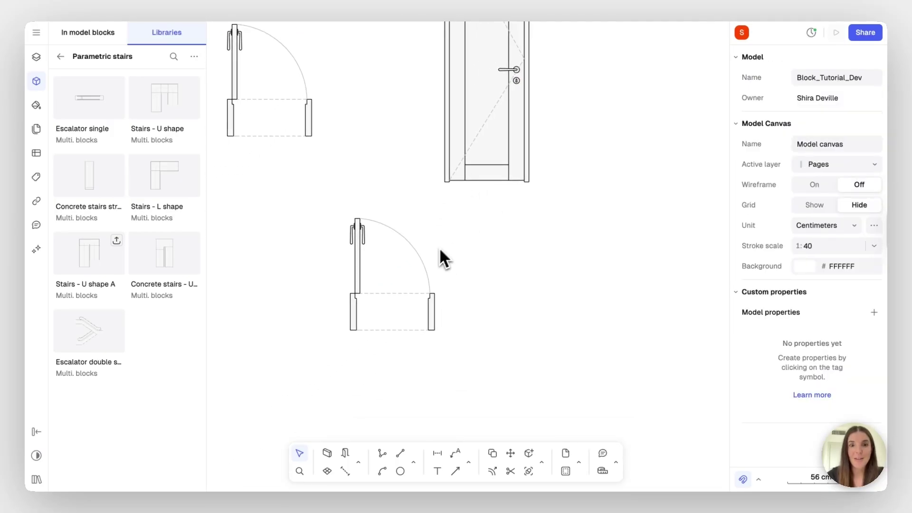
pyautogui.click(352, 327)
pyautogui.click(811, 328)
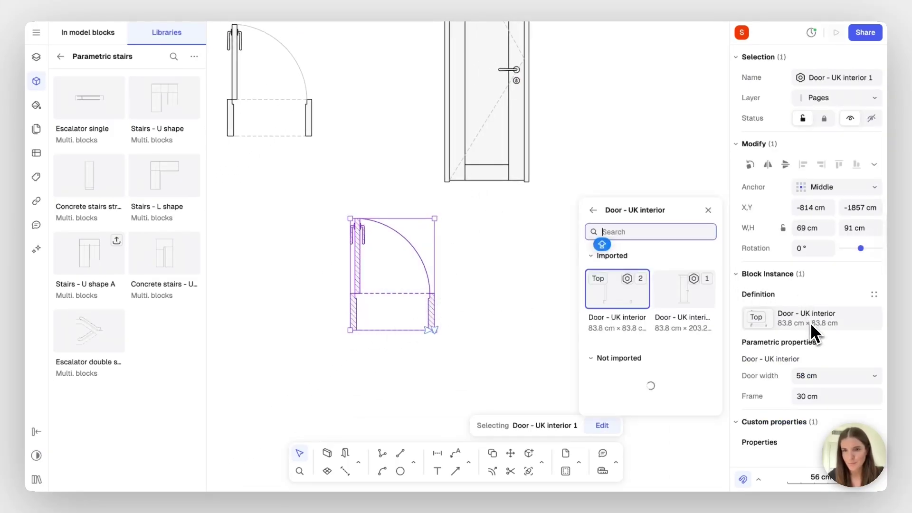
pyautogui.click(684, 291)
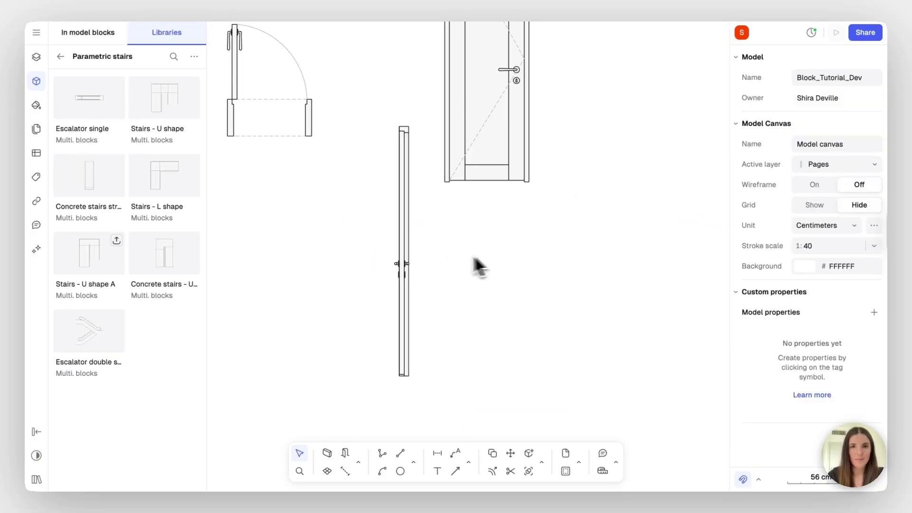
pyautogui.click(407, 265)
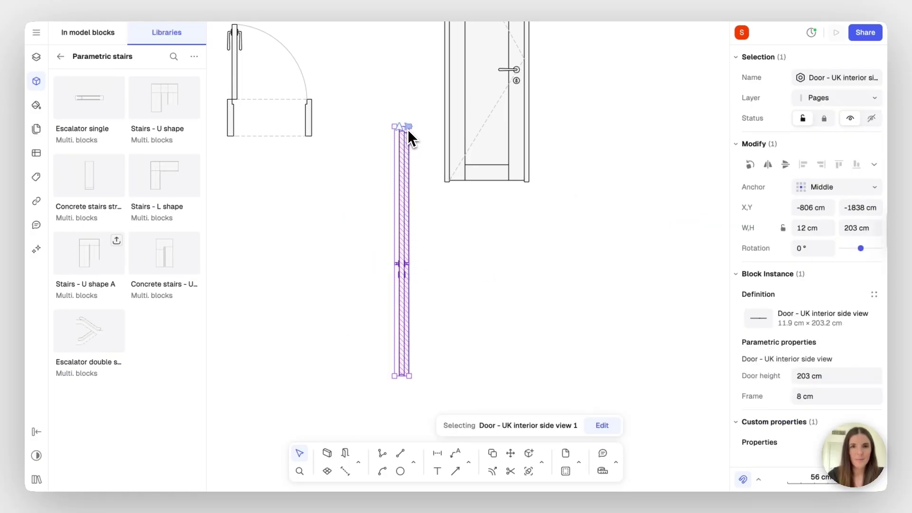
pyautogui.moveTo(408, 128); pyautogui.dragTo(383, 125)
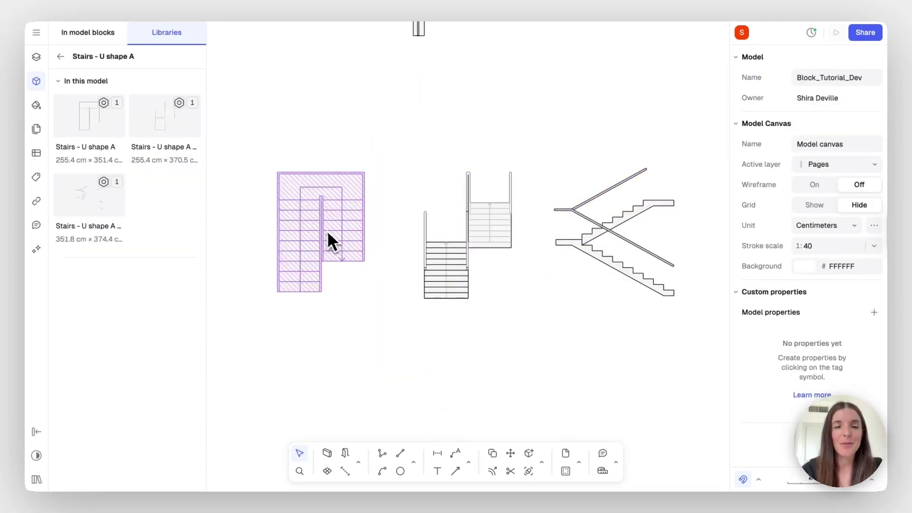
pyautogui.scroll(5, 289, 234)
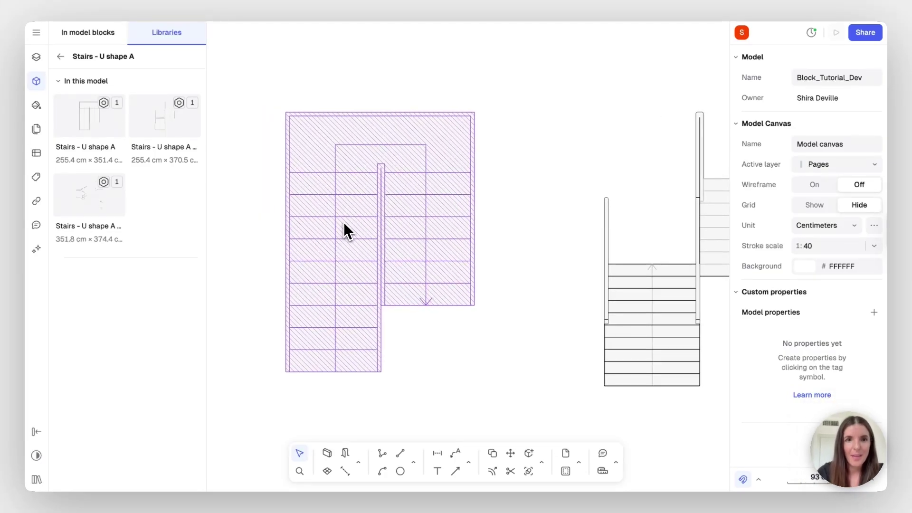
# Step: Drag the Stairs - U shape A left and top grips out to 286 × 374 cm, Width 159, Distance 104
pyautogui.click(347, 231)
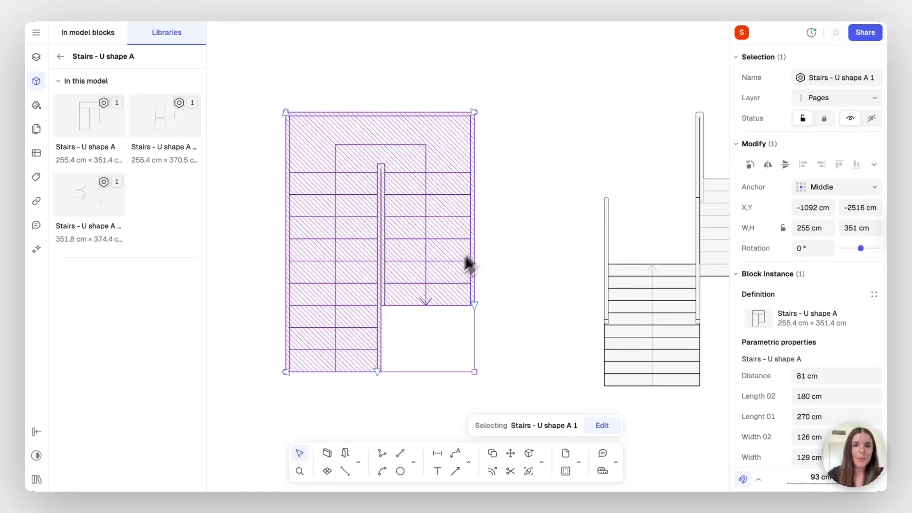
pyautogui.moveTo(377, 373)
pyautogui.mouseDown()
pyautogui.moveTo(378, 270)
pyautogui.moveTo(371, 312)
pyautogui.moveTo(378, 387)
pyautogui.mouseUp()
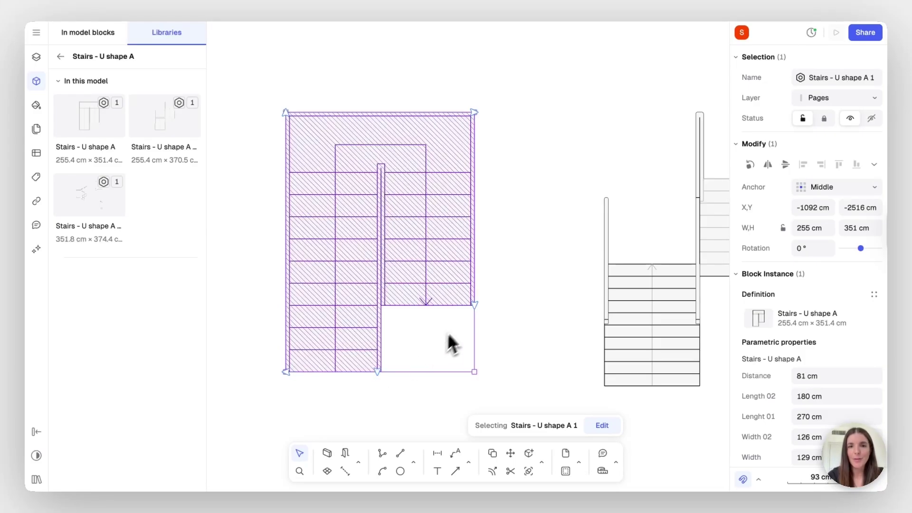
pyautogui.moveTo(475, 305)
pyautogui.mouseDown()
pyautogui.moveTo(473, 234)
pyautogui.moveTo(476, 346)
pyautogui.moveTo(467, 304)
pyautogui.mouseUp()
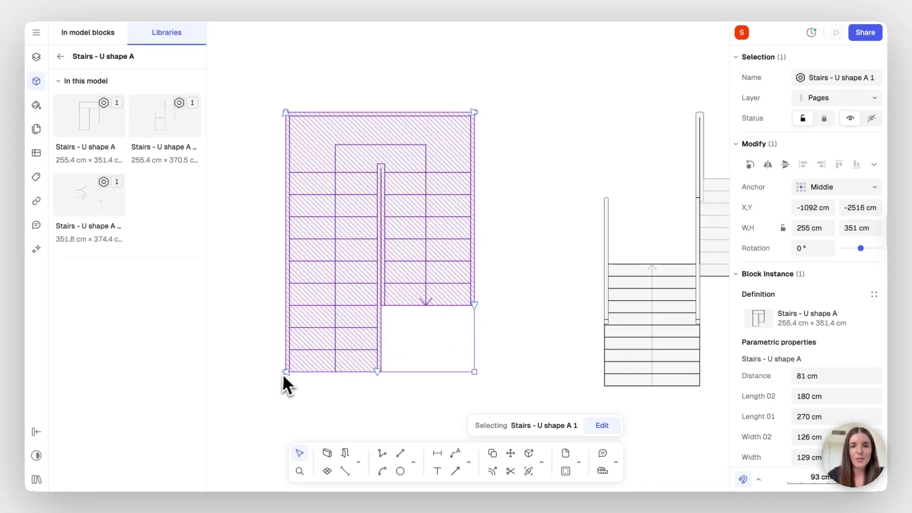
pyautogui.moveTo(286, 372)
pyautogui.mouseDown()
pyautogui.moveTo(236, 372)
pyautogui.moveTo(318, 370)
pyautogui.moveTo(250, 372)
pyautogui.moveTo(319, 360)
pyautogui.moveTo(255, 364)
pyautogui.moveTo(314, 370)
pyautogui.mouseUp()
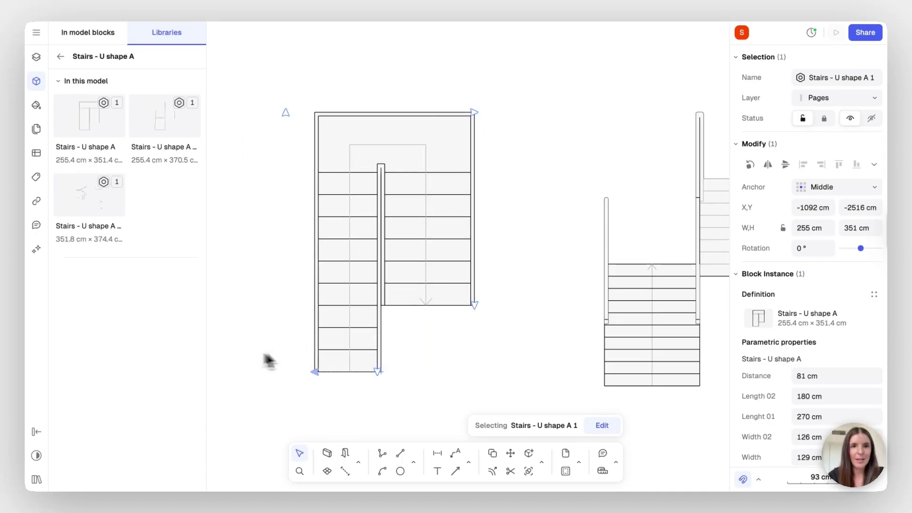
pyautogui.moveTo(265, 354); pyautogui.dragTo(264, 355)
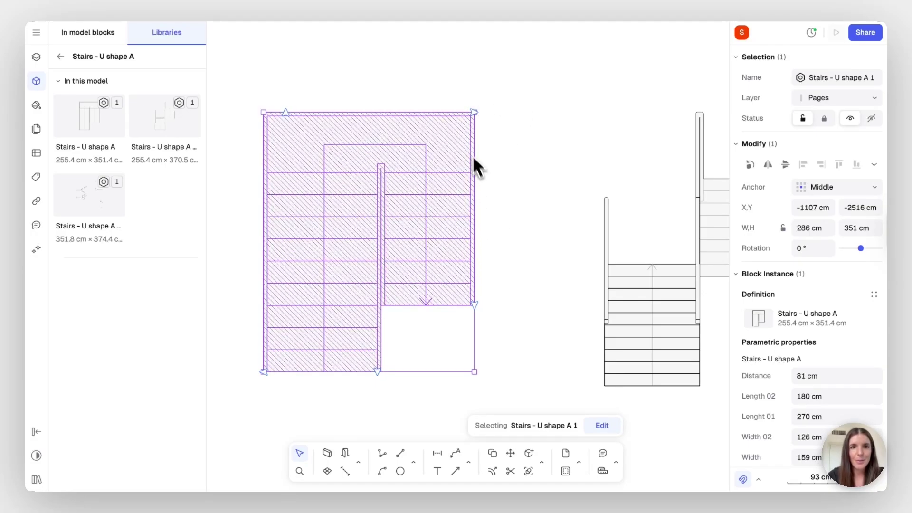
pyautogui.moveTo(285, 113)
pyautogui.mouseDown()
pyautogui.moveTo(290, 66)
pyautogui.moveTo(285, 142)
pyautogui.moveTo(288, 96)
pyautogui.mouseUp()
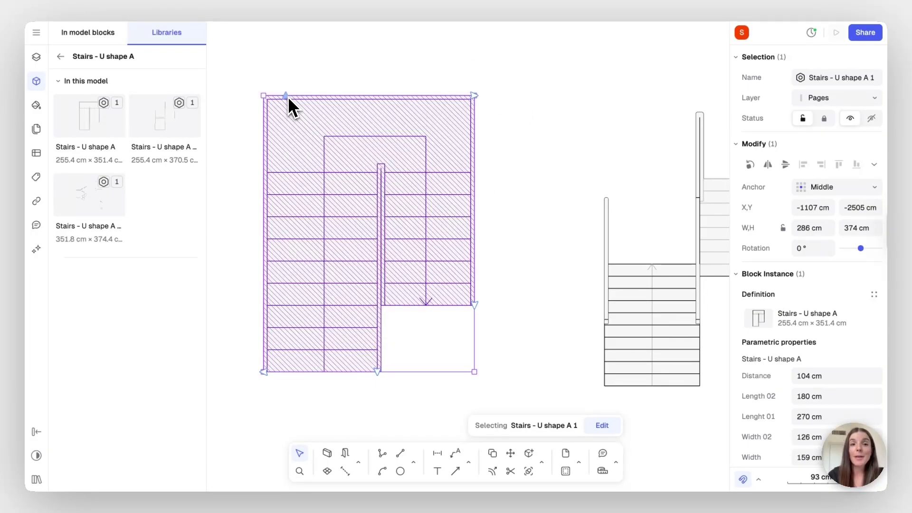
# Step: Measure the depth of one stair tread with the distance tool
pyautogui.click(249, 181)
pyautogui.scroll(5, 245, 293)
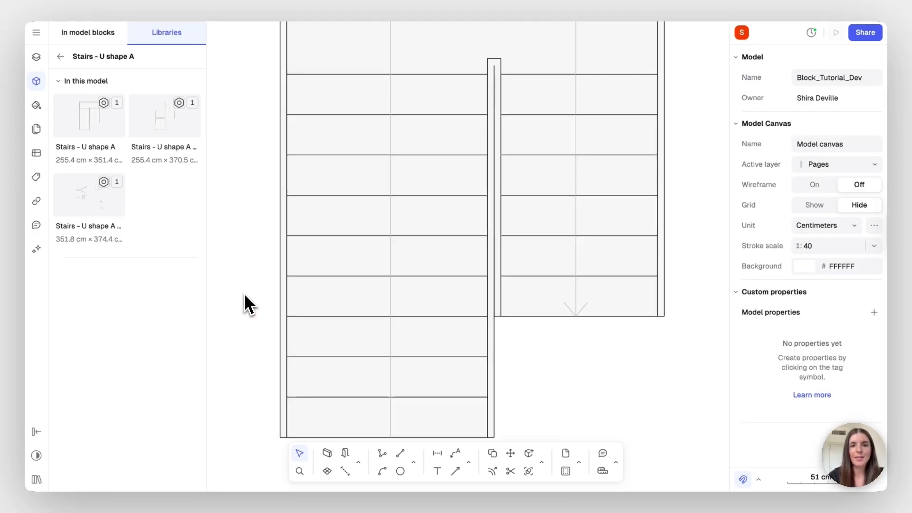
pyautogui.scroll(-2, 245, 296)
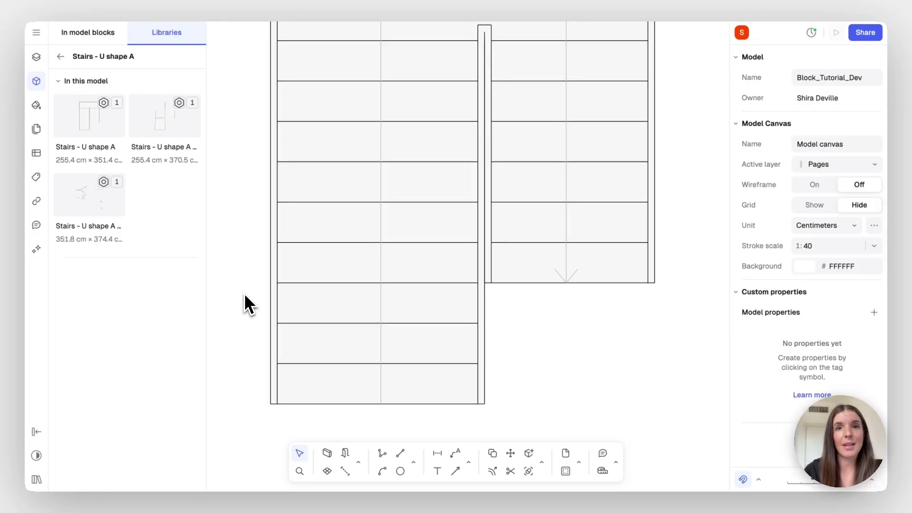
pyautogui.scroll(-2, 244, 295)
pyautogui.hscroll(-2, 244, 295)
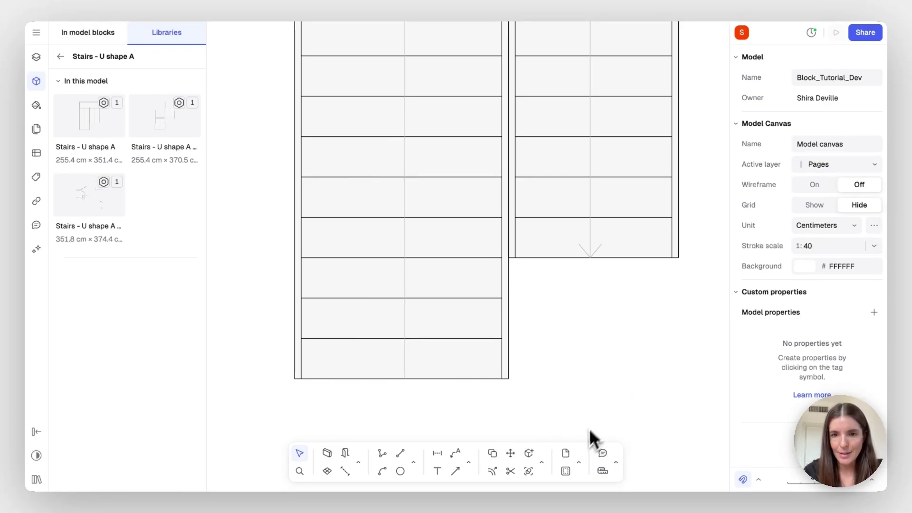
pyautogui.click(602, 472)
pyautogui.click(302, 299)
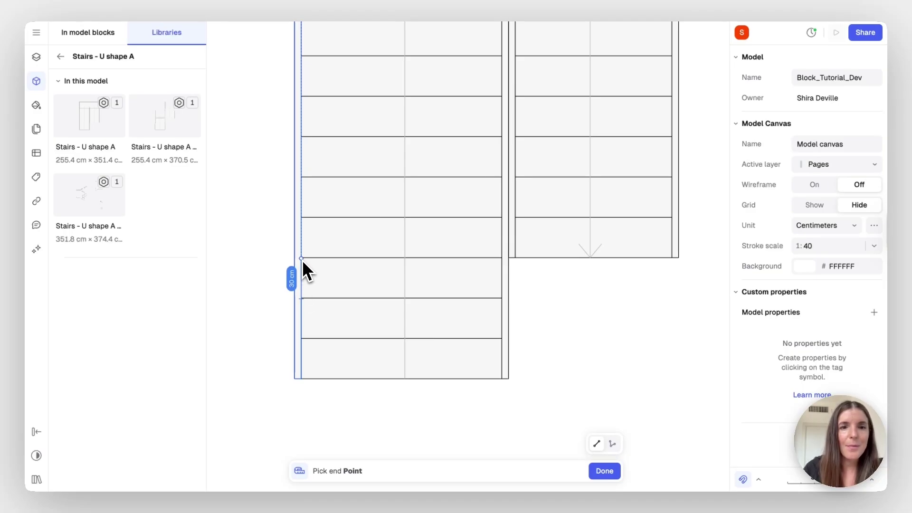
pyautogui.click(302, 261)
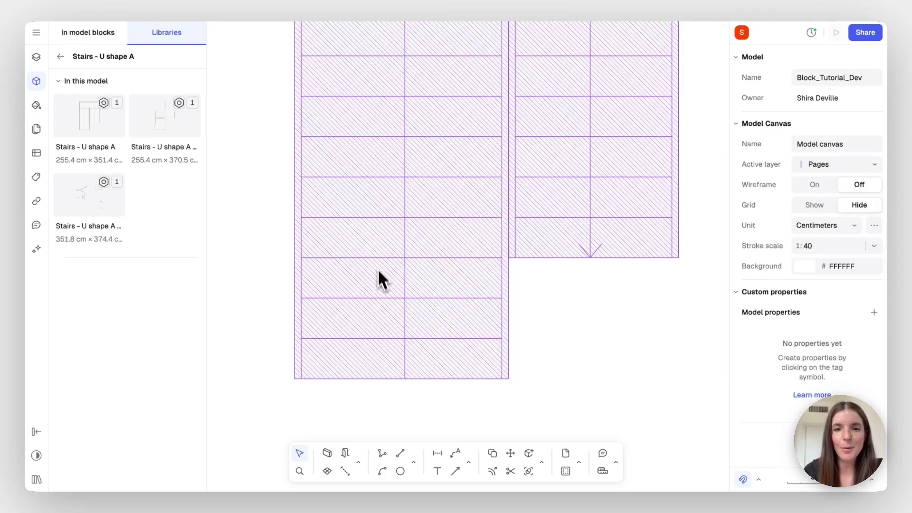
# Step: Scale the stairs block so the measured tread becomes 27 cm
pyautogui.click(545, 462)
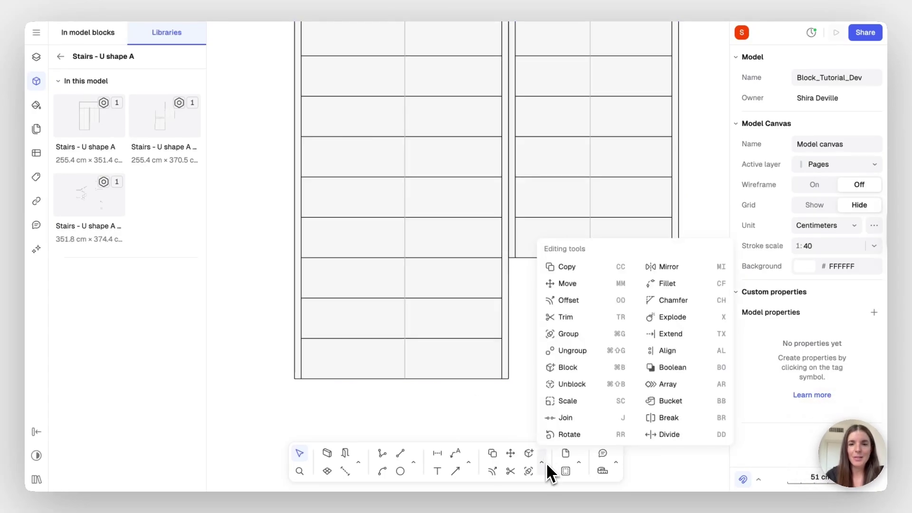
pyautogui.click(566, 401)
pyautogui.click(464, 373)
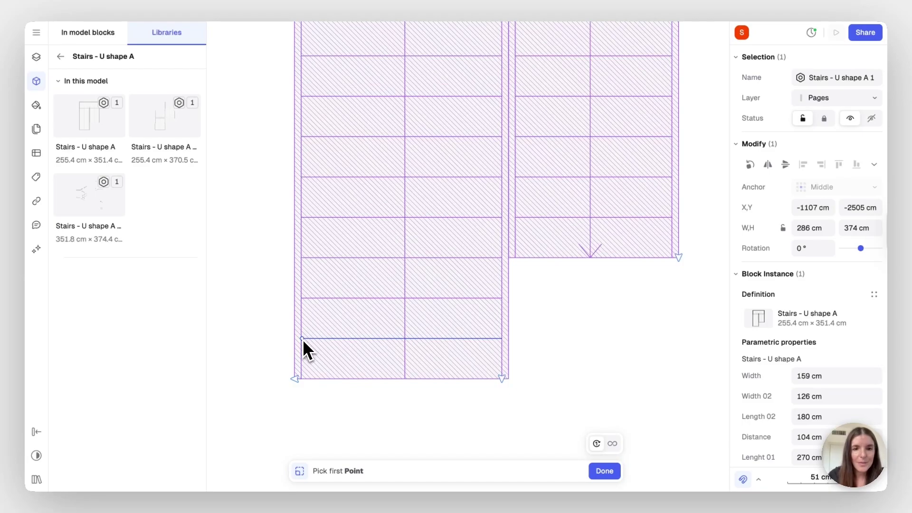
pyautogui.click(302, 339)
pyautogui.click(302, 301)
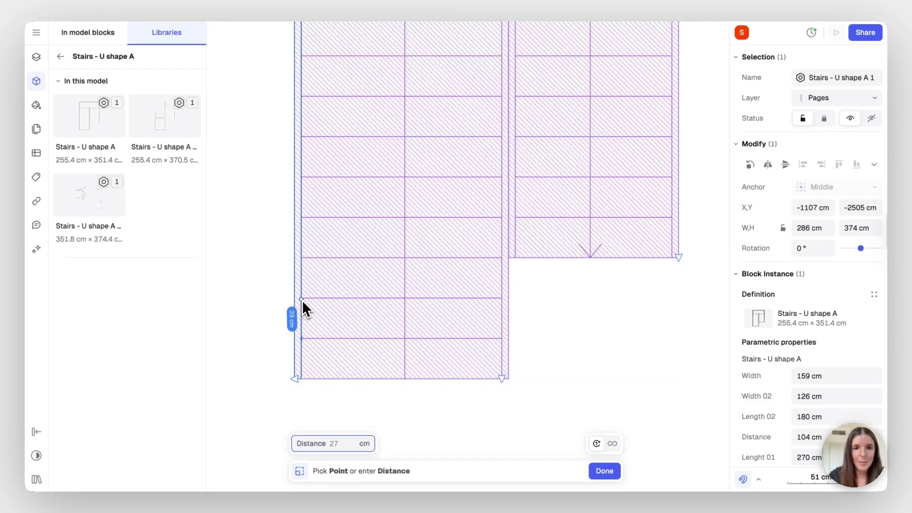
pyautogui.write('2')
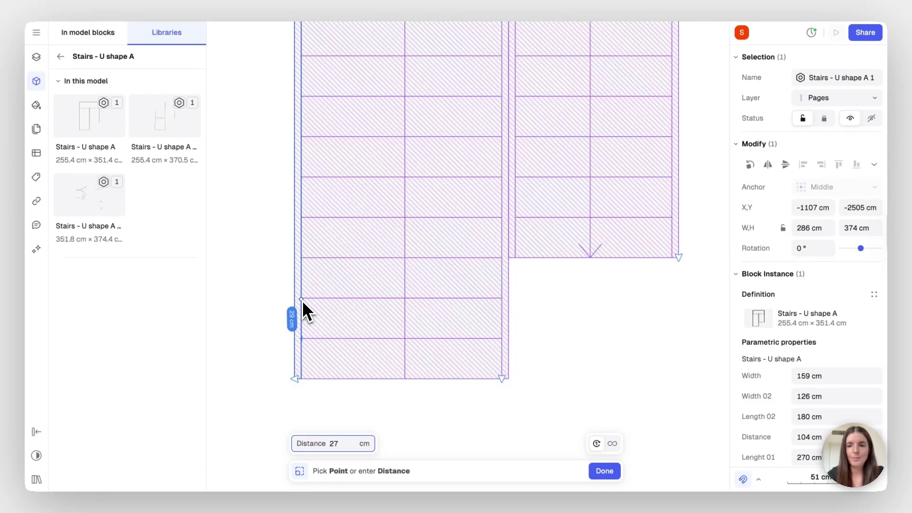
pyautogui.write('7')
pyautogui.press('Return')
pyautogui.click(267, 320)
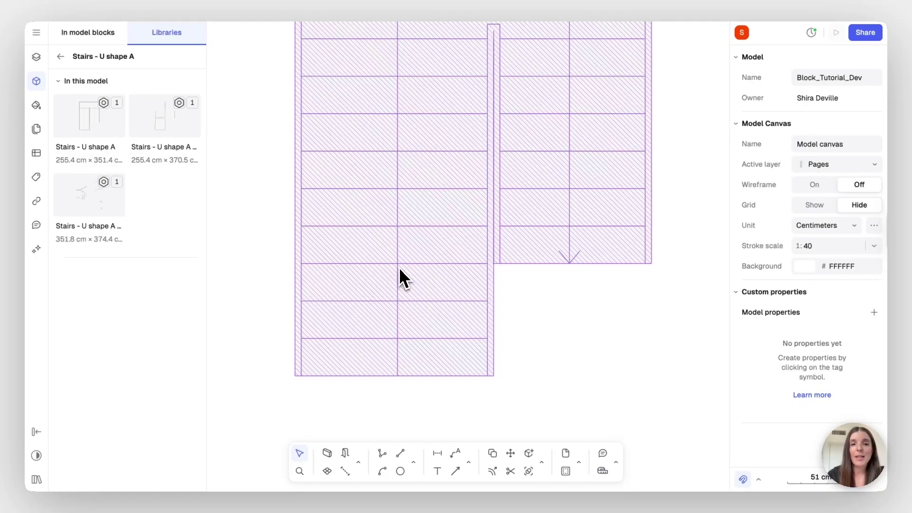
# Step: Lengthen the first flight to 306 cm and narrow the stair Width to 140 cm
pyautogui.scroll(-3, 398, 275)
pyautogui.click(374, 272)
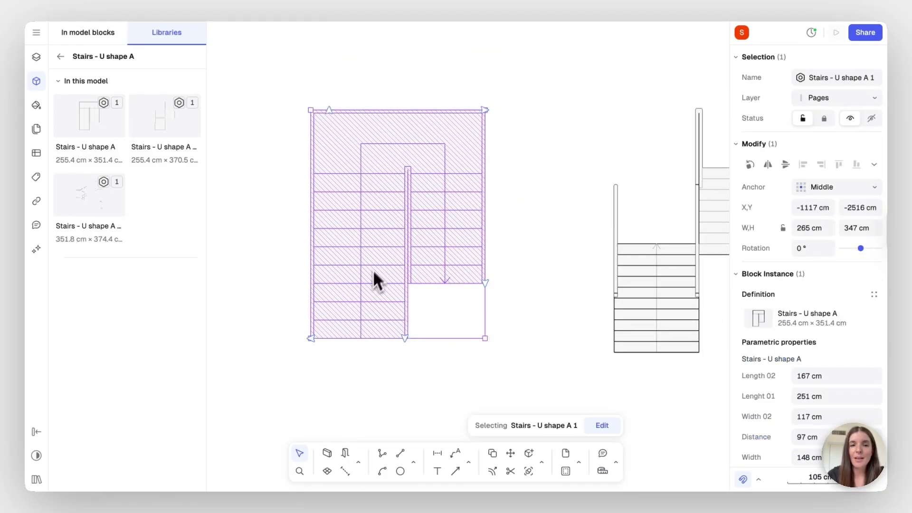
pyautogui.moveTo(404, 338)
pyautogui.mouseDown()
pyautogui.moveTo(404, 368)
pyautogui.moveTo(403, 310)
pyautogui.moveTo(405, 375)
pyautogui.mouseUp()
pyautogui.moveTo(311, 378)
pyautogui.mouseDown()
pyautogui.moveTo(346, 378)
pyautogui.moveTo(317, 383)
pyautogui.mouseUp()
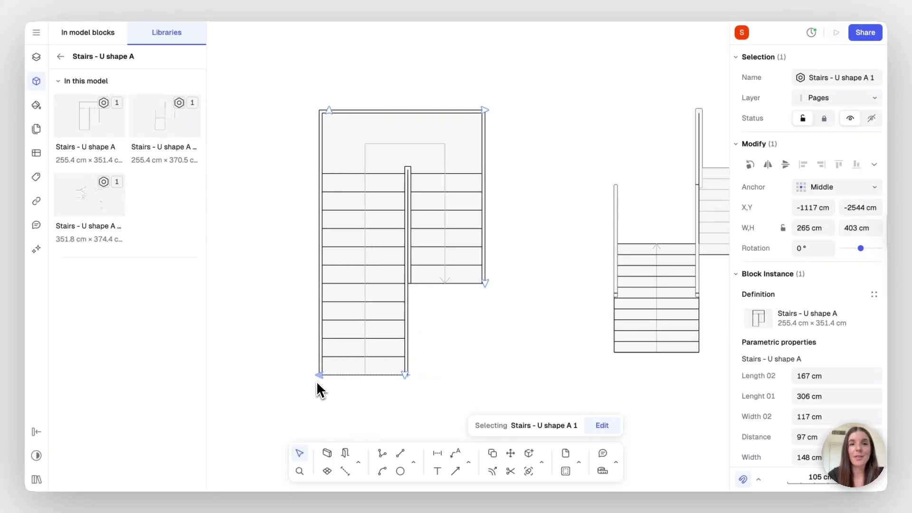
pyautogui.click(527, 352)
pyautogui.hscroll(3, 528, 352)
# Step: Measure a front-view stair tread, which reads 16 cm
pyautogui.hscroll(5, 529, 354)
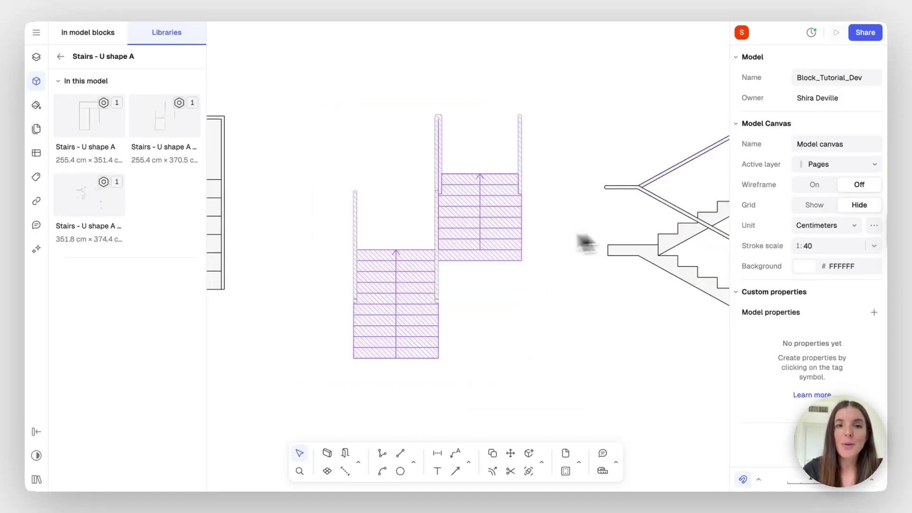
pyautogui.keyDown('ctrl'); pyautogui.scroll(10, 361, 349); pyautogui.keyUp('ctrl')
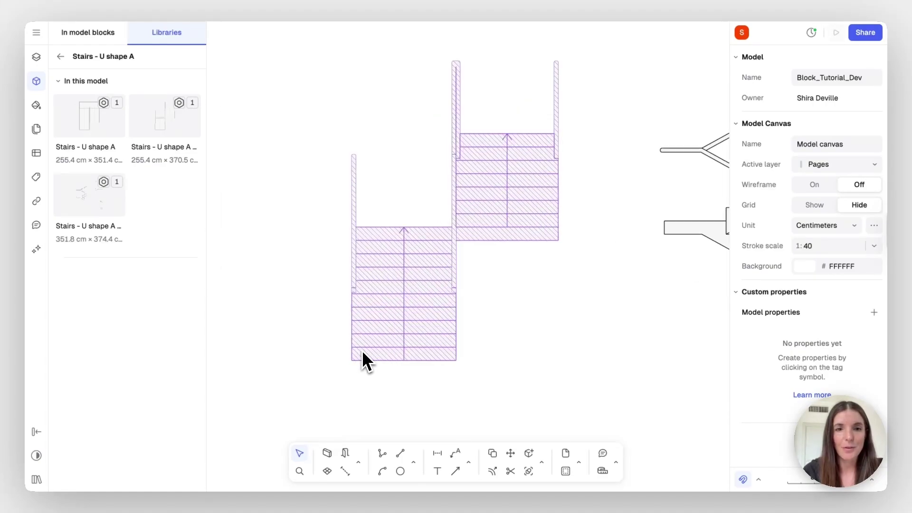
pyautogui.click(602, 471)
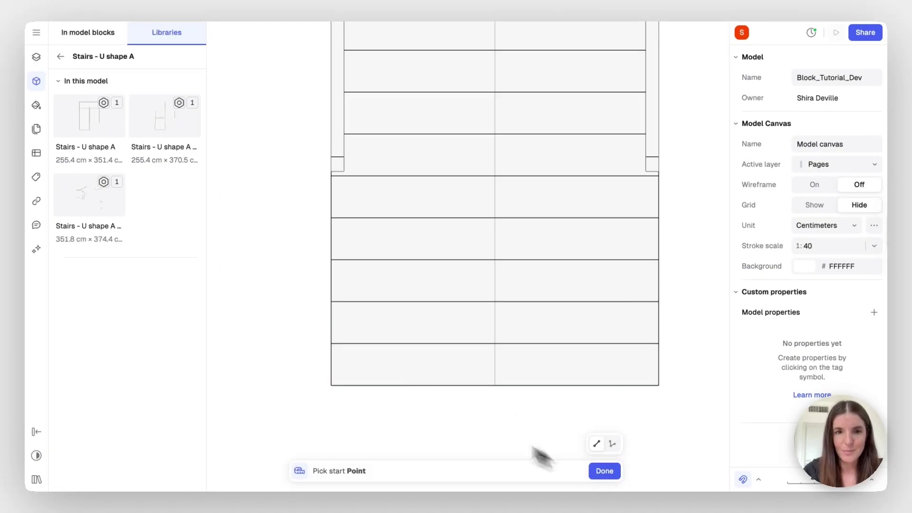
pyautogui.click(331, 343)
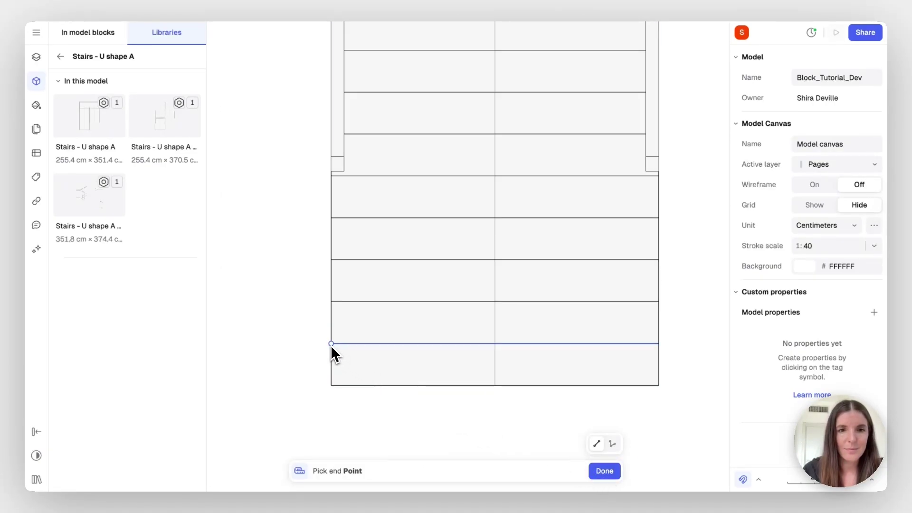
pyautogui.click(334, 303)
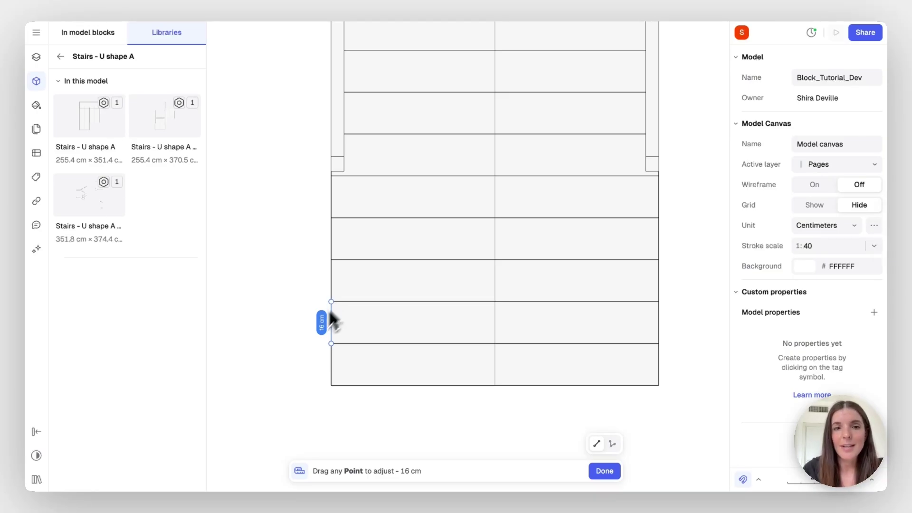
pyautogui.press('Escape')
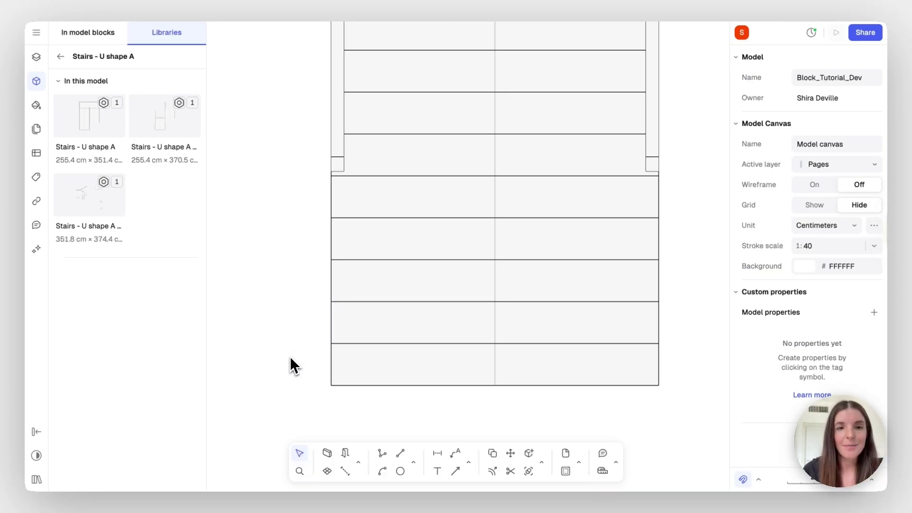
# Step: Scale the front-view stairs so that tread becomes 27 cm
pyautogui.click(542, 461)
pyautogui.click(558, 405)
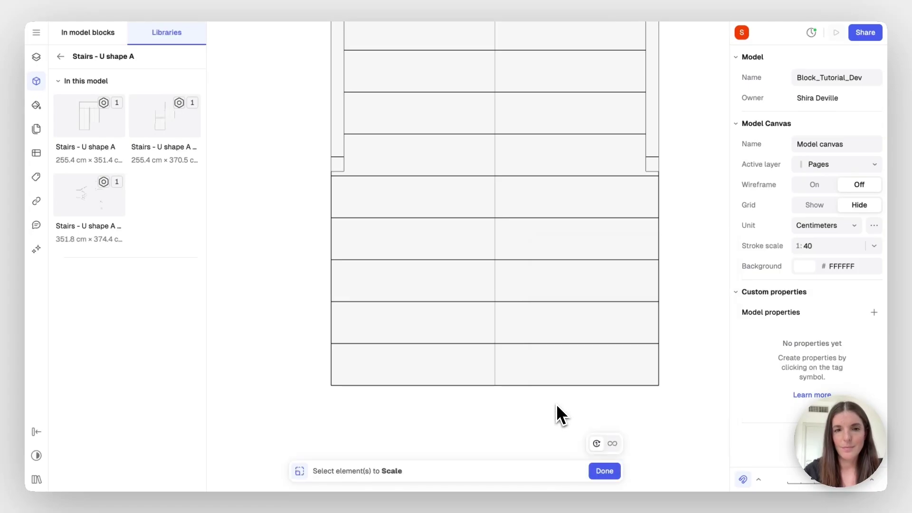
pyautogui.click(375, 383)
pyautogui.click(332, 345)
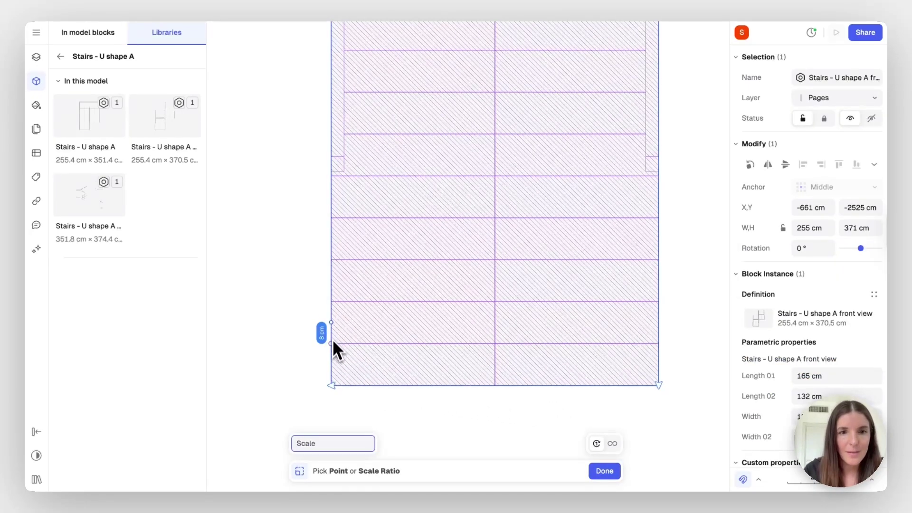
pyautogui.click(334, 307)
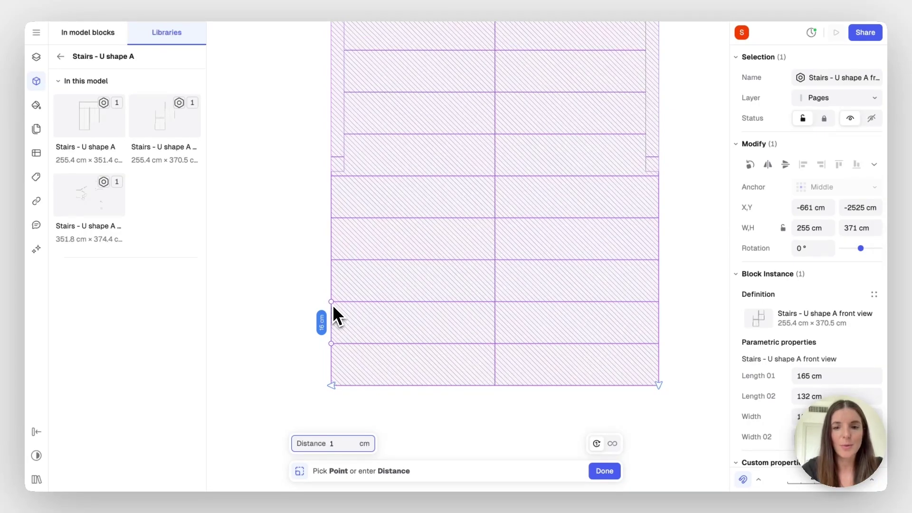
pyautogui.click(333, 303)
# Step: Narrow the lower flight to 125 cm wide and adjust its length
pyautogui.scroll(-5, 332, 304)
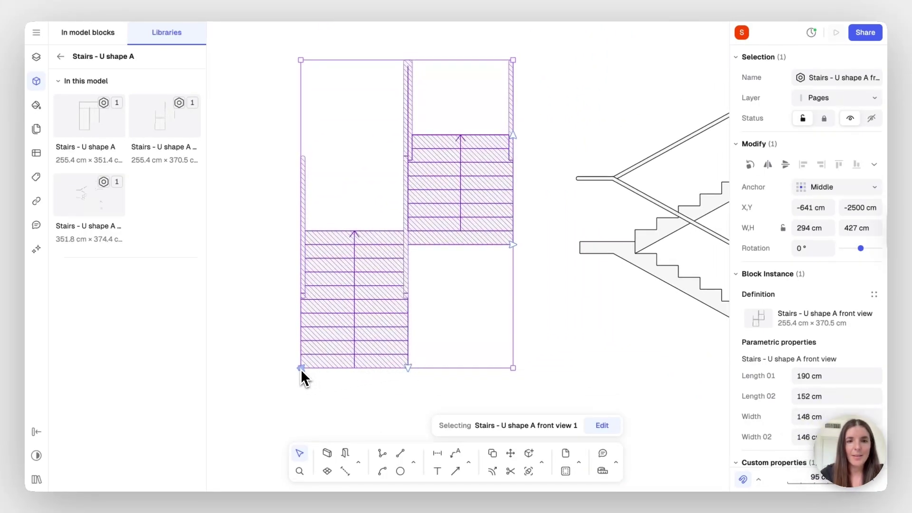
pyautogui.moveTo(301, 368)
pyautogui.mouseDown()
pyautogui.moveTo(335, 368)
pyautogui.moveTo(318, 368)
pyautogui.mouseUp()
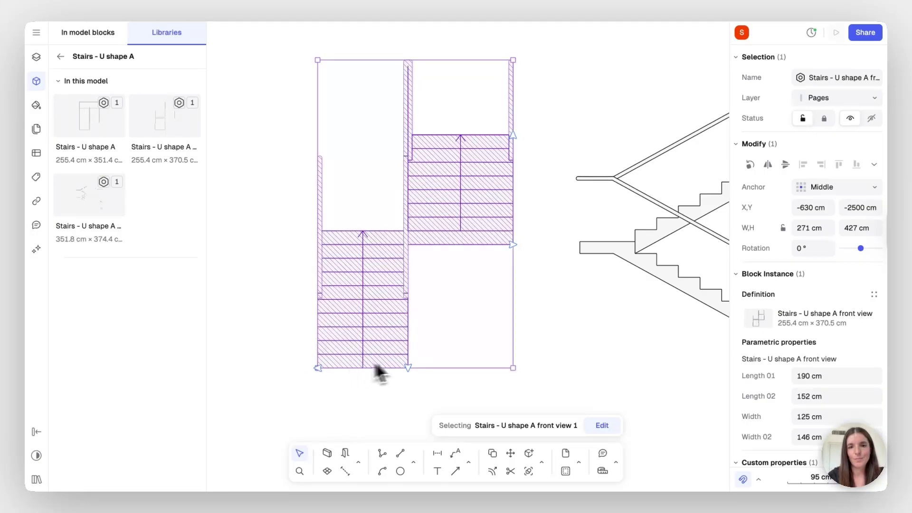
pyautogui.moveTo(408, 368); pyautogui.dragTo(399, 397)
# Step: Leave the stairs, jump to the door, and box-select the 52 × 51 cm Door EU 60 block
pyautogui.click(252, 393)
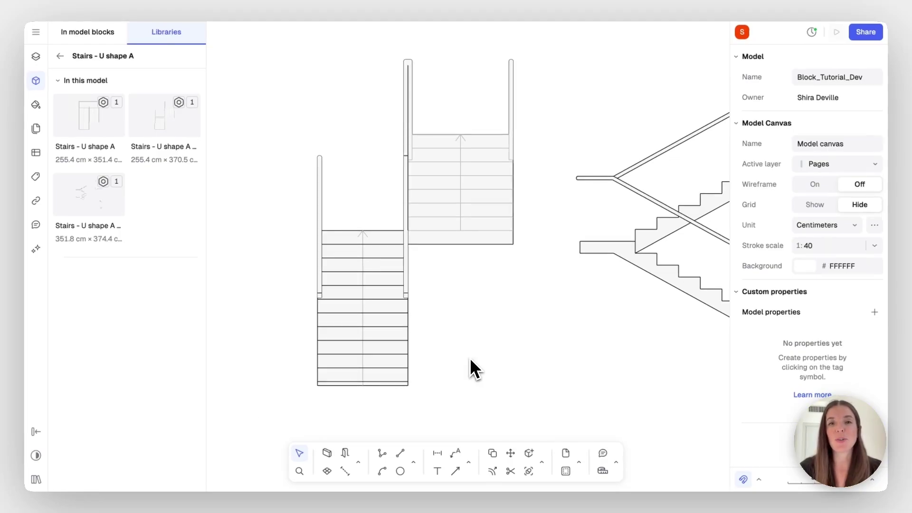
pyautogui.scroll(-10, 469, 358)
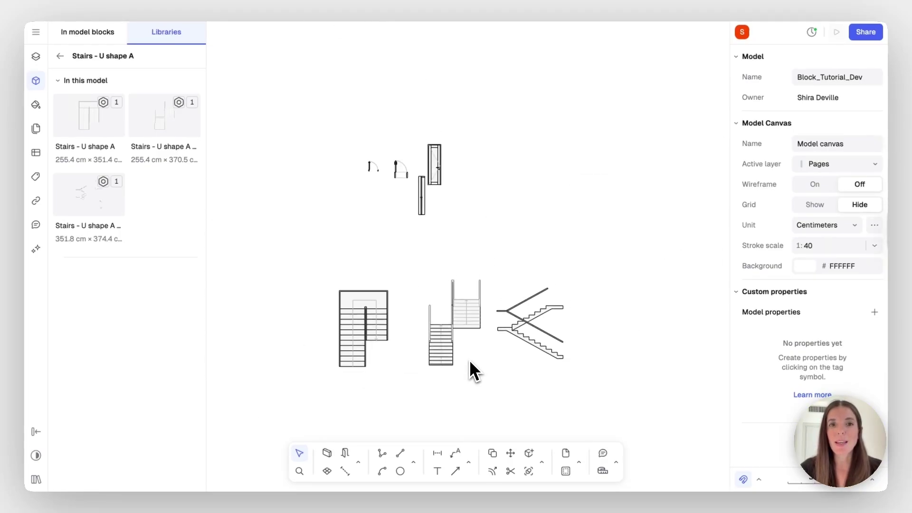
pyautogui.doubleClick(376, 179)
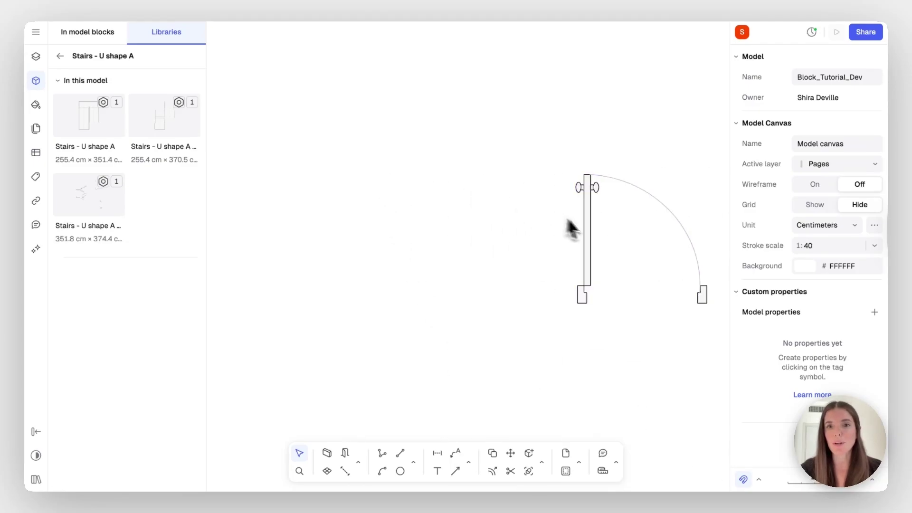
pyautogui.moveTo(636, 221); pyautogui.dragTo(550, 249)
pyautogui.moveTo(663, 261); pyautogui.dragTo(421, 280)
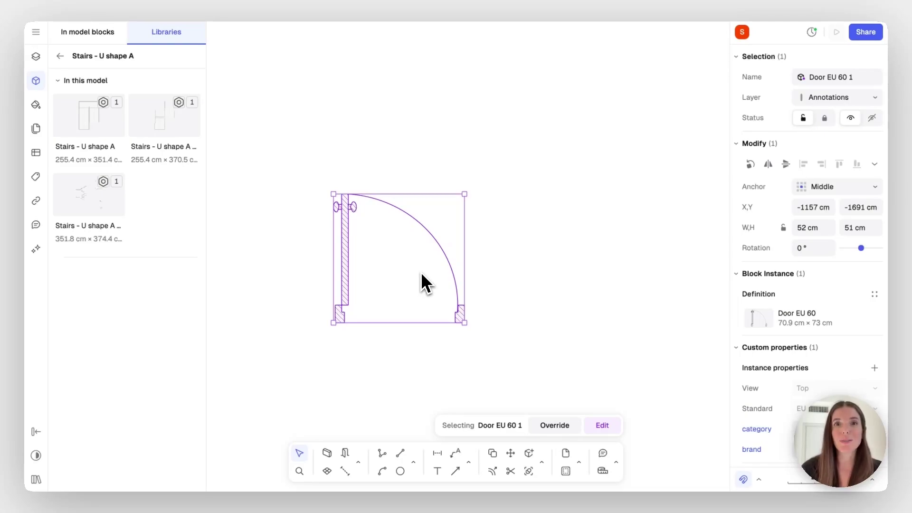
pyautogui.scroll(-2, 421, 282)
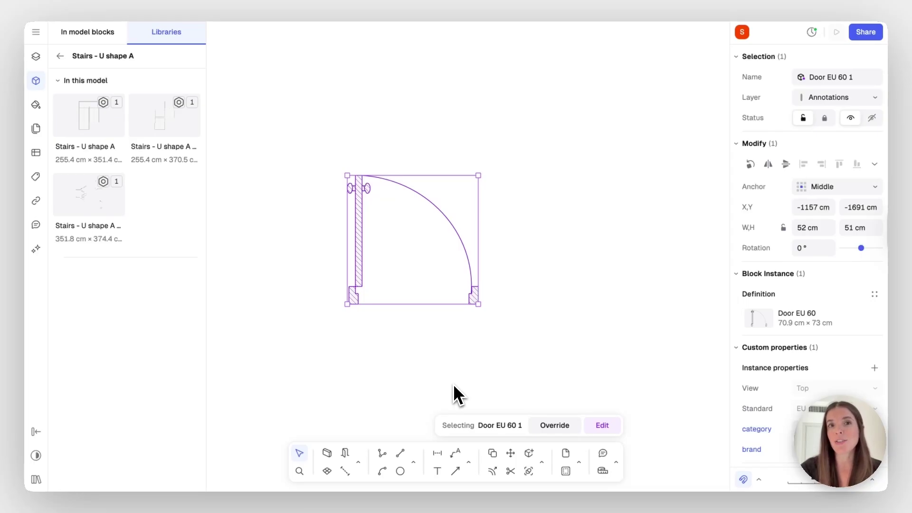
# Step: Open the Door EU 60 block in the Block Editor and bring up its Block Actions list
pyautogui.rightClick(406, 241)
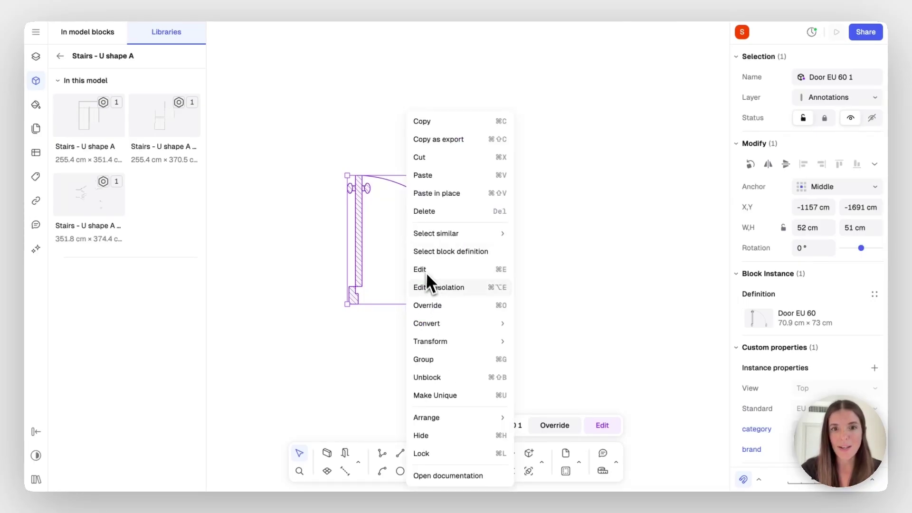
pyautogui.click(433, 296)
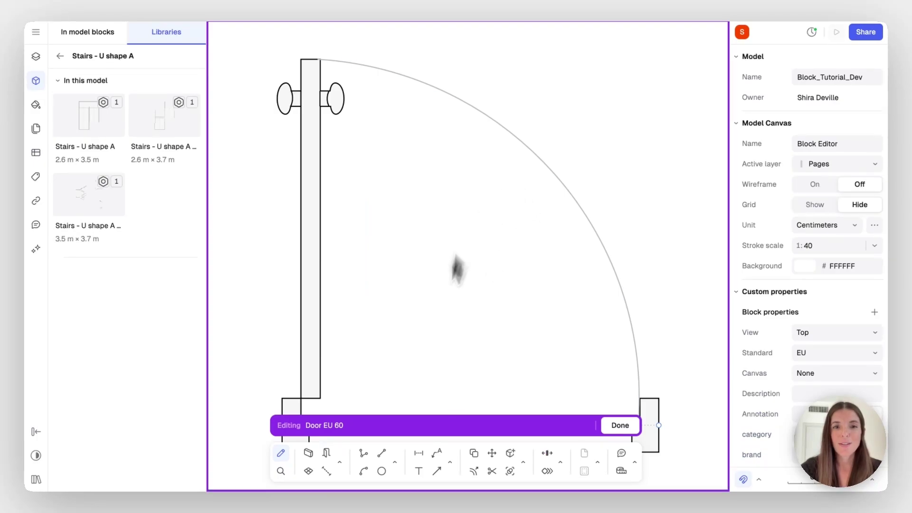
pyautogui.scroll(-5, 407, 330)
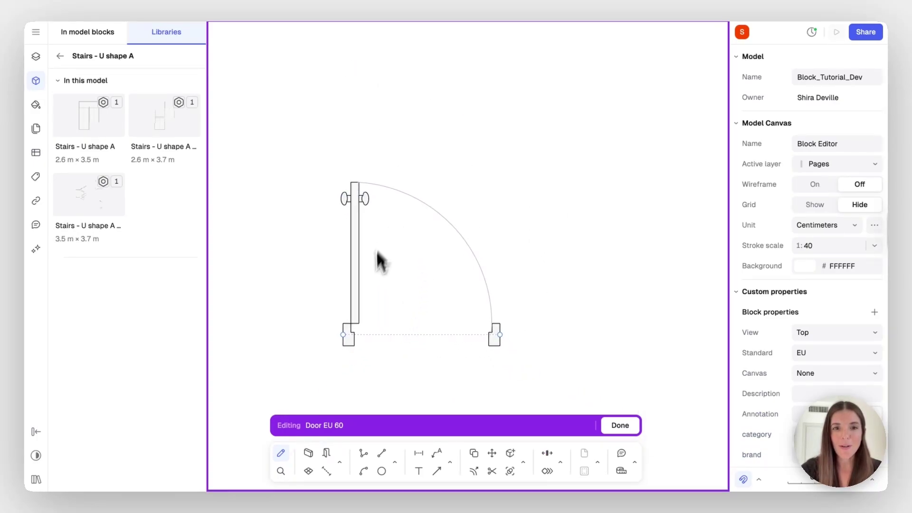
pyautogui.hscroll(-2, 377, 297)
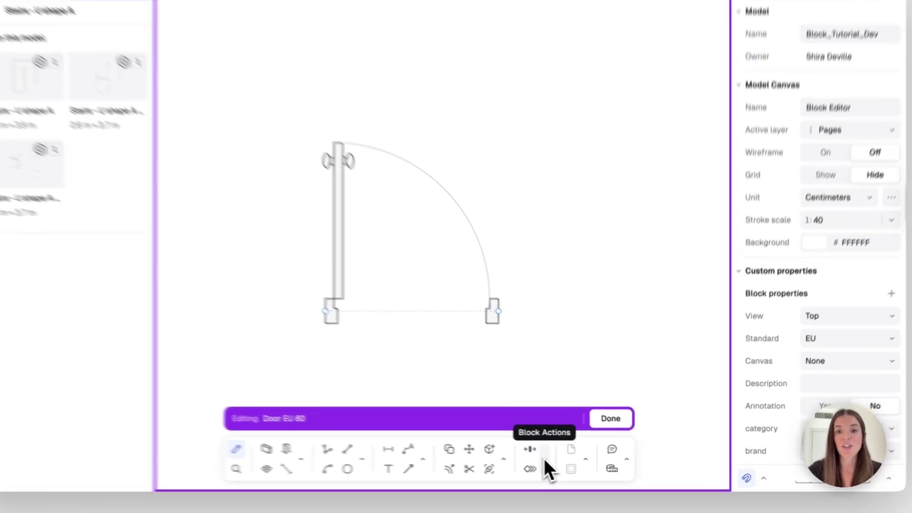
pyautogui.click(510, 452)
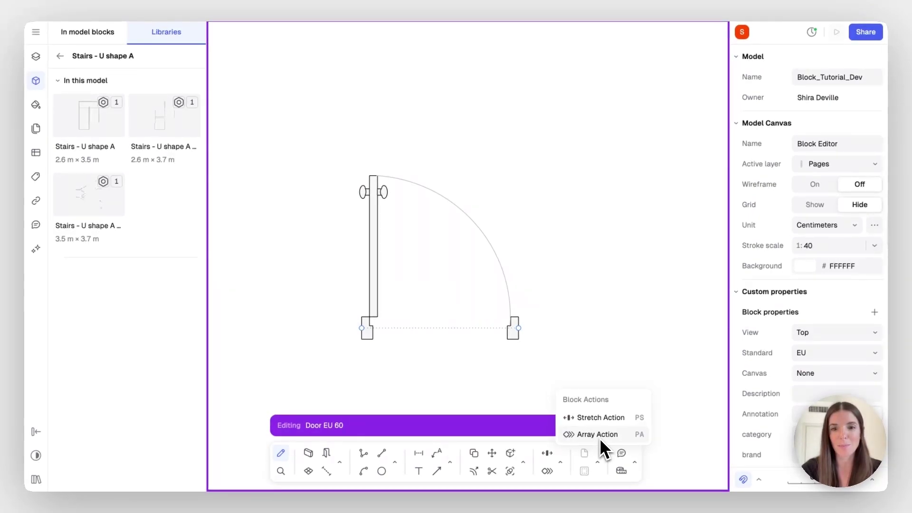
# Step: Start a Stretch Action and span a 60 cm Distance parameter from left jamb to right jamb
pyautogui.click(594, 420)
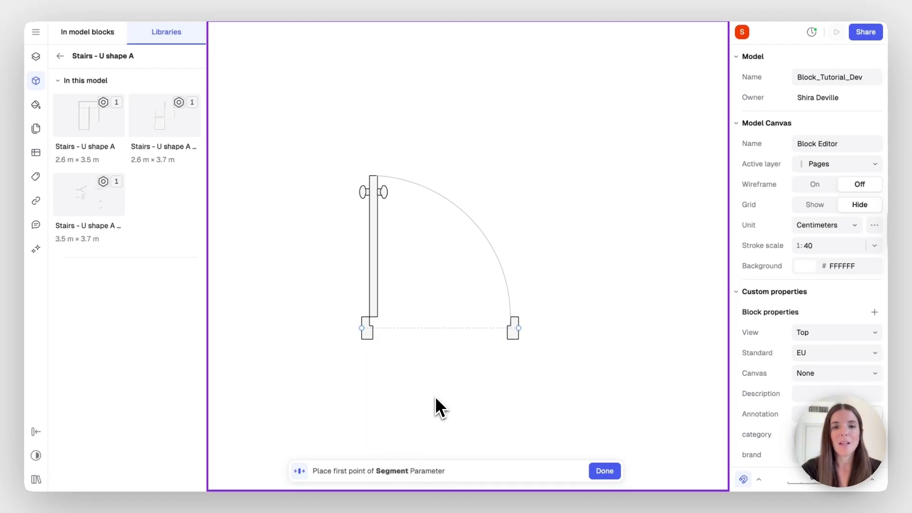
pyautogui.scroll(3, 435, 396)
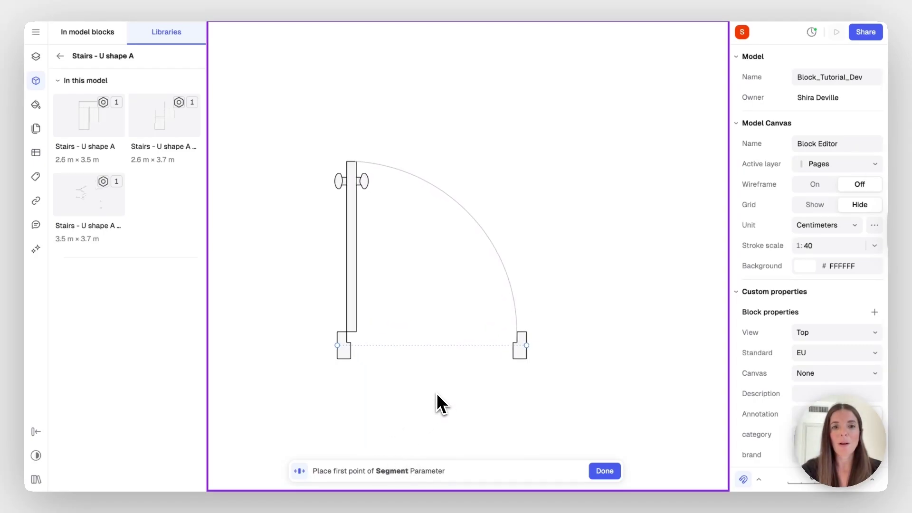
pyautogui.scroll(2, 436, 392)
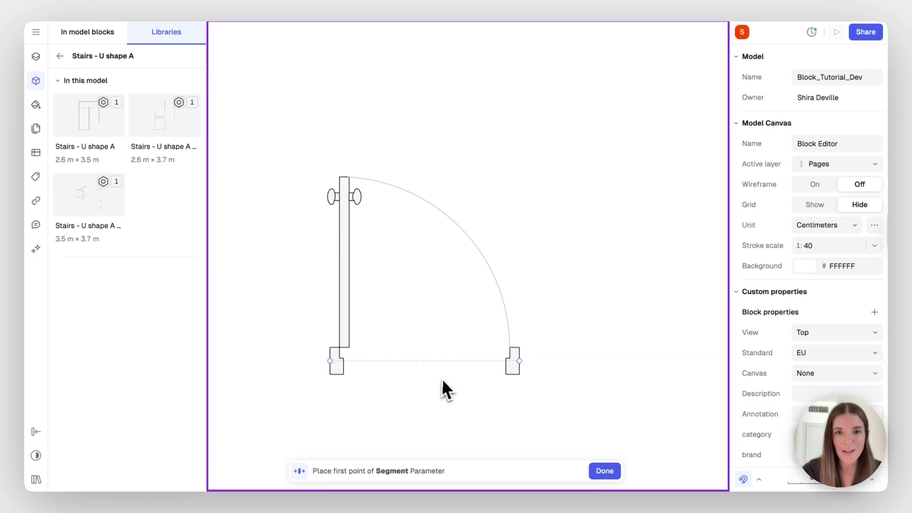
pyautogui.click(346, 378)
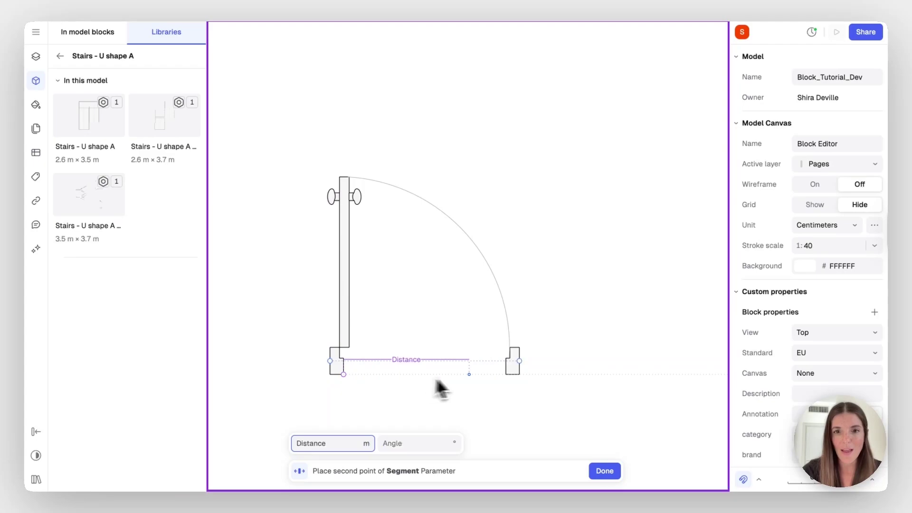
pyautogui.click(505, 375)
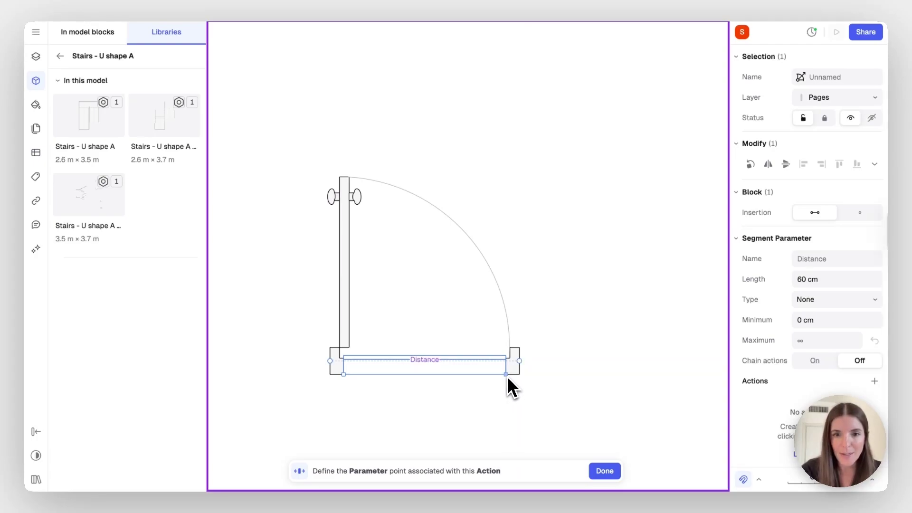
# Step: Link the stretch to the parameter's right end, selecting the swing arc and right jamb
pyautogui.click(506, 375)
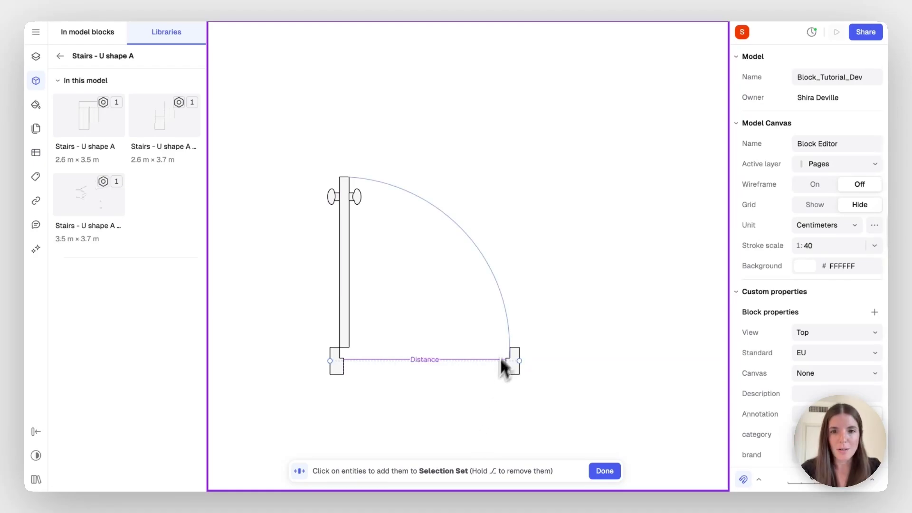
pyautogui.click(510, 323)
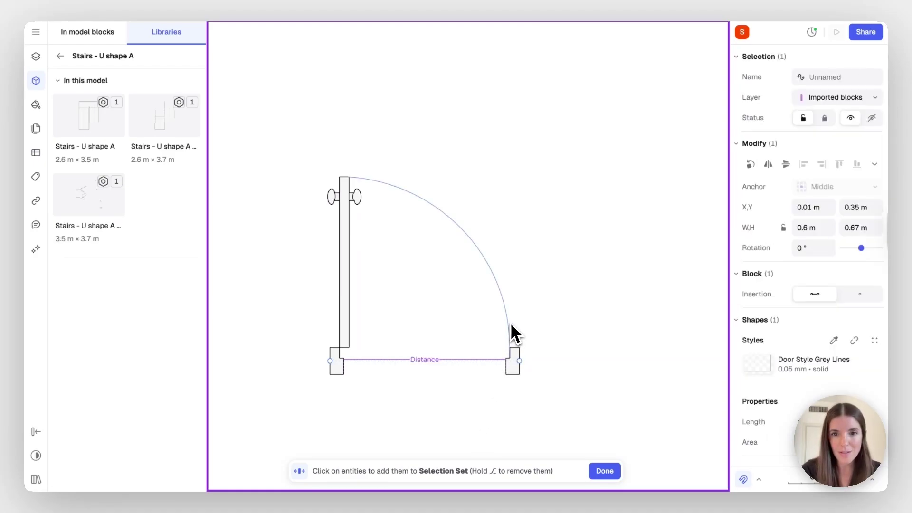
pyautogui.click(517, 355)
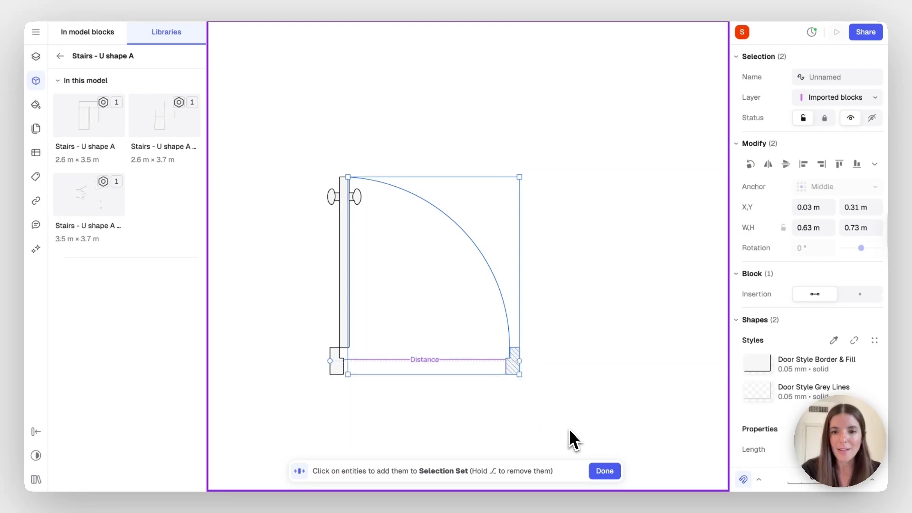
pyautogui.click(607, 471)
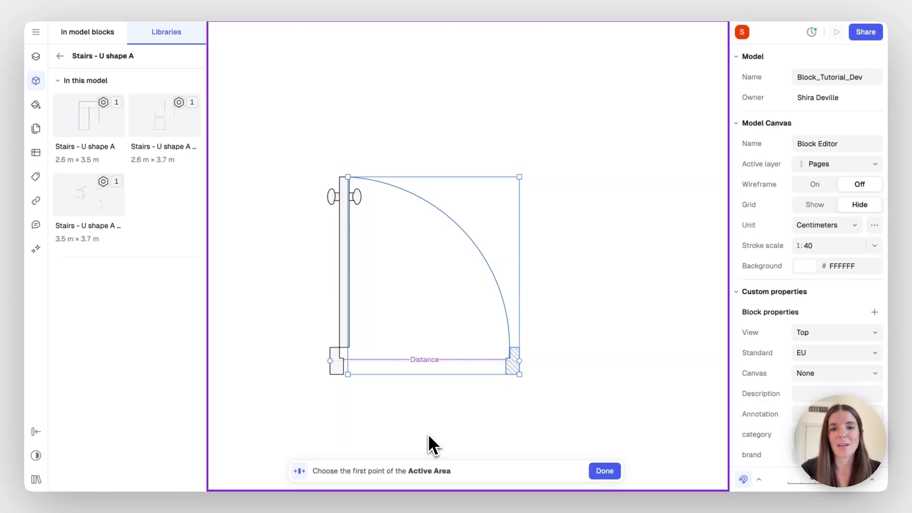
# Step: Draw the stretch area around the right jamb and leave block editing
pyautogui.click(543, 337)
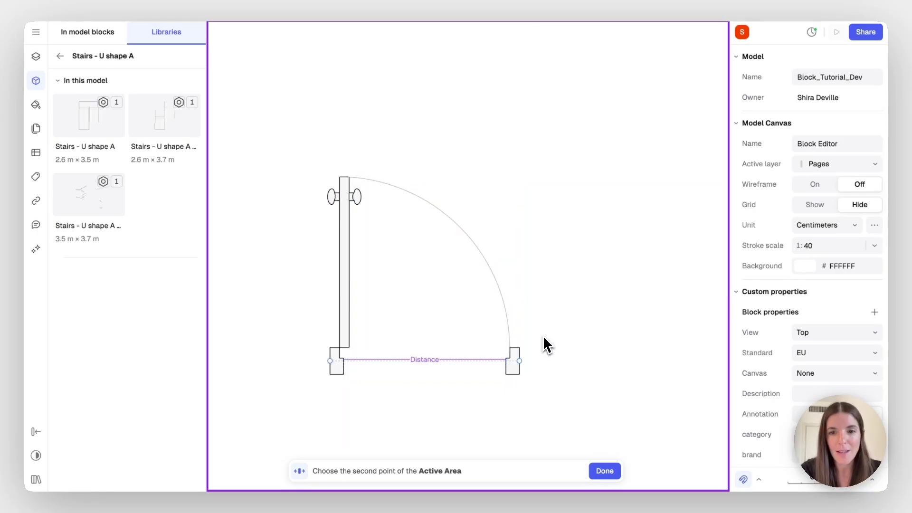
pyautogui.click(480, 399)
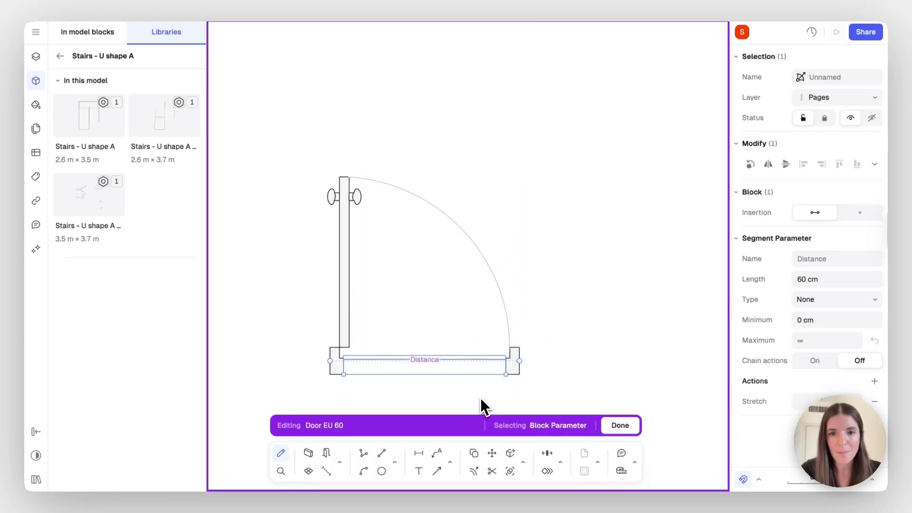
pyautogui.click(619, 426)
# Step: Drag the door block's distance grip back and forth, leaving Distance at 45 cm
pyautogui.click(492, 295)
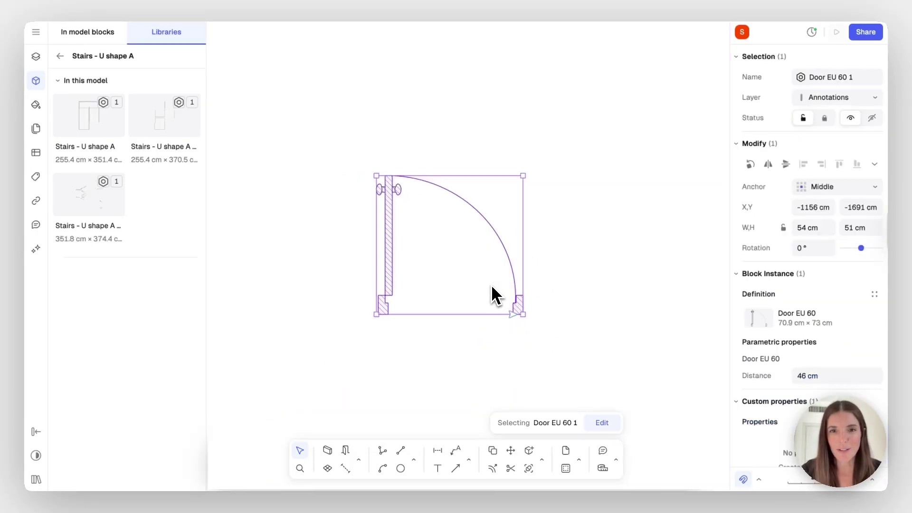
pyautogui.hscroll(3, 493, 295)
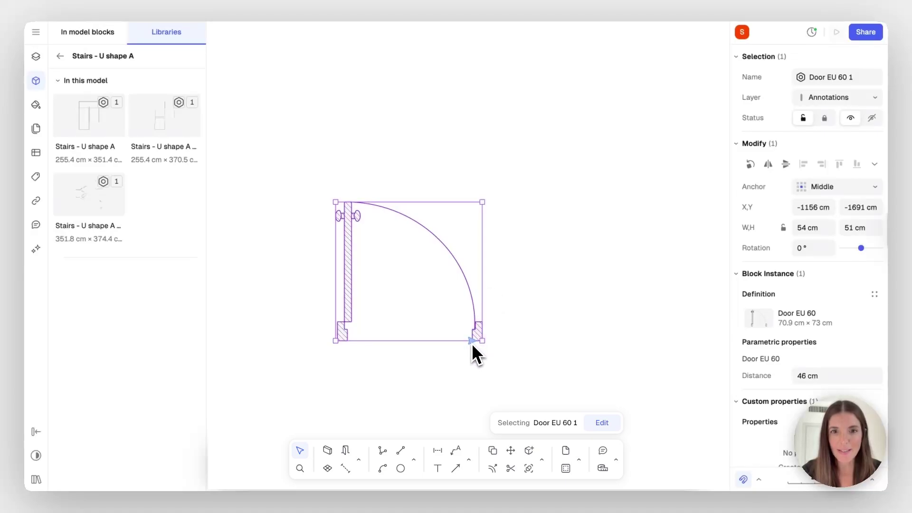
pyautogui.moveTo(472, 340)
pyautogui.mouseDown()
pyautogui.moveTo(482, 350)
pyautogui.moveTo(509, 340)
pyautogui.moveTo(452, 350)
pyautogui.moveTo(565, 339)
pyautogui.moveTo(451, 338)
pyautogui.moveTo(496, 341)
pyautogui.moveTo(463, 339)
pyautogui.moveTo(471, 337)
pyautogui.mouseUp()
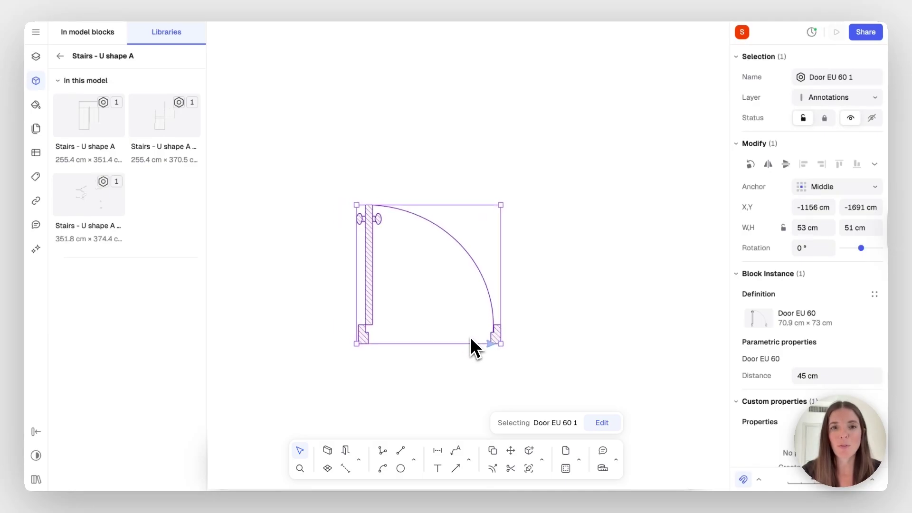
pyautogui.hscroll(-2, 470, 337)
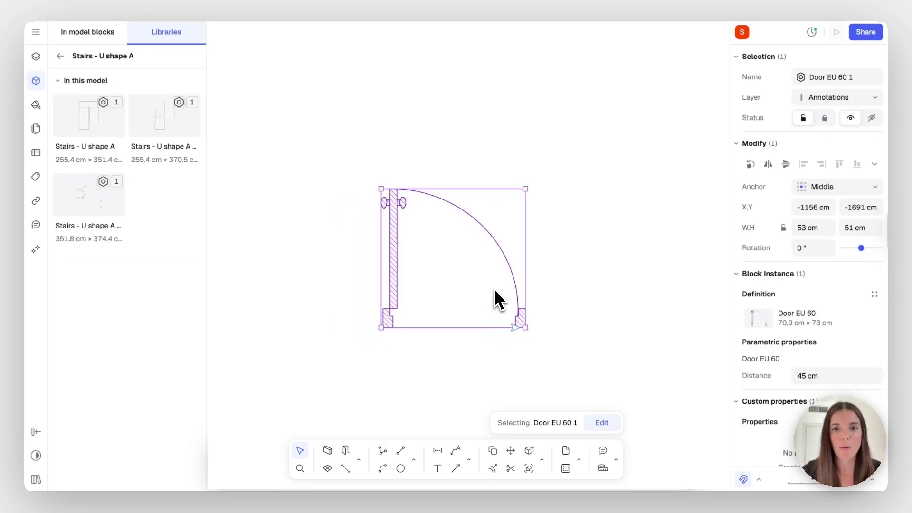
# Step: Reopen the block and rename the Distance parameter to 'Door width'
pyautogui.doubleClick(520, 323)
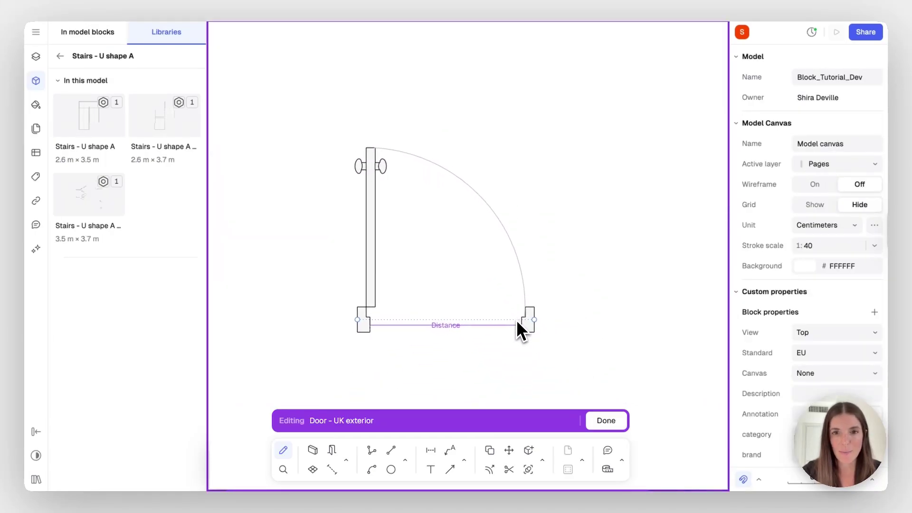
pyautogui.click(494, 329)
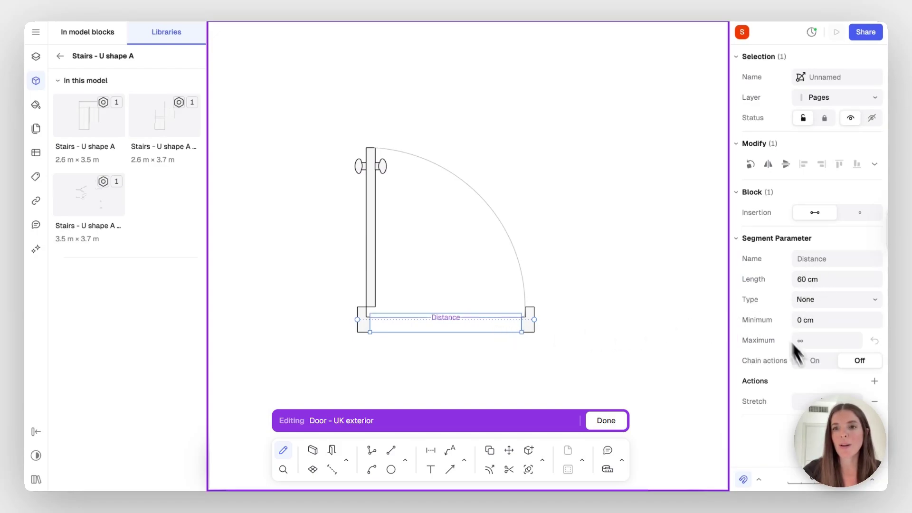
pyautogui.click(831, 264)
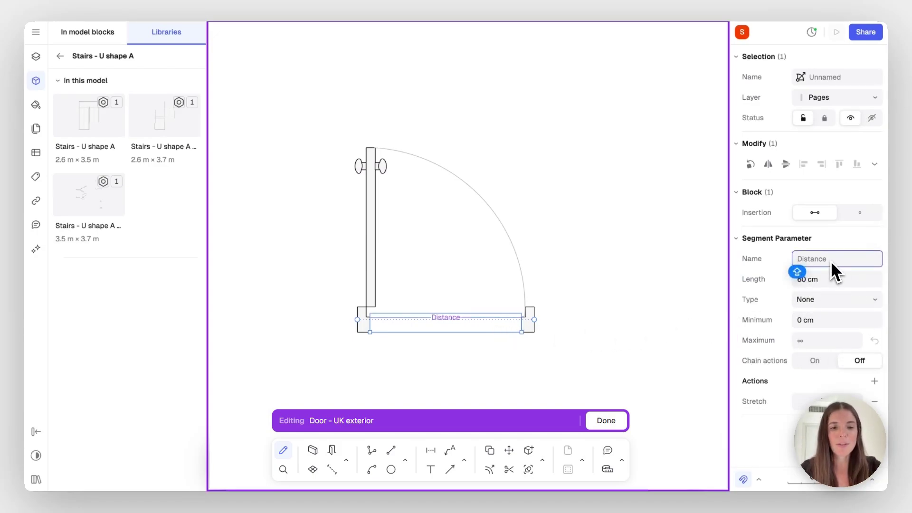
pyautogui.write('d')
pyautogui.press('BackSpace')
pyautogui.write('D')
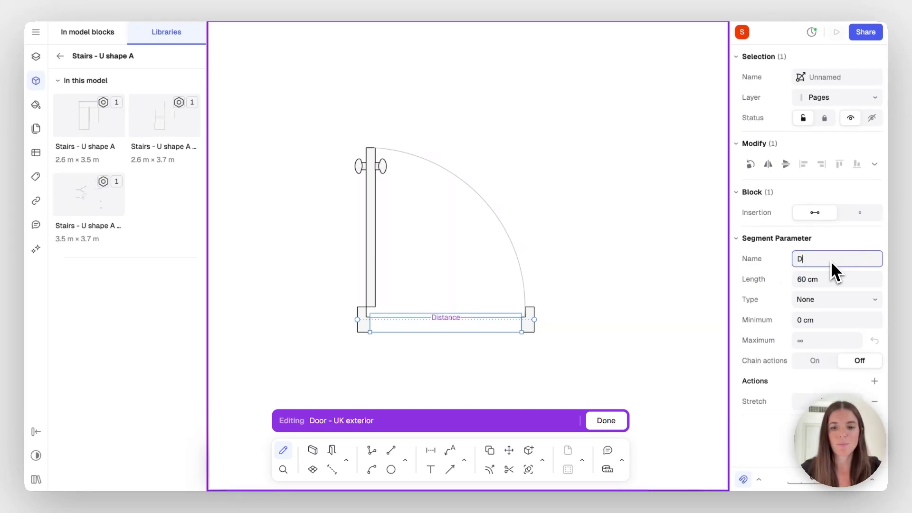
pyautogui.write('oor width')
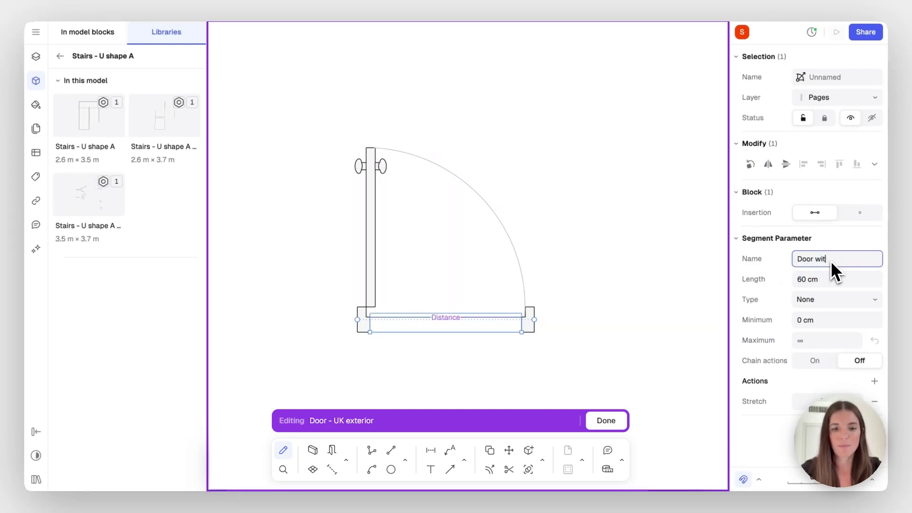
pyautogui.click(779, 273)
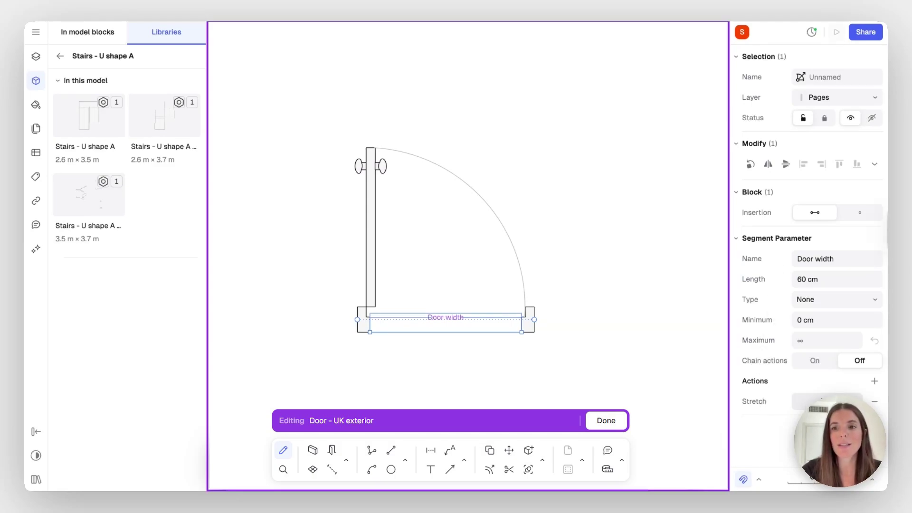
# Step: Name the parameter's stretch action 'Frame width'
pyautogui.click(826, 401)
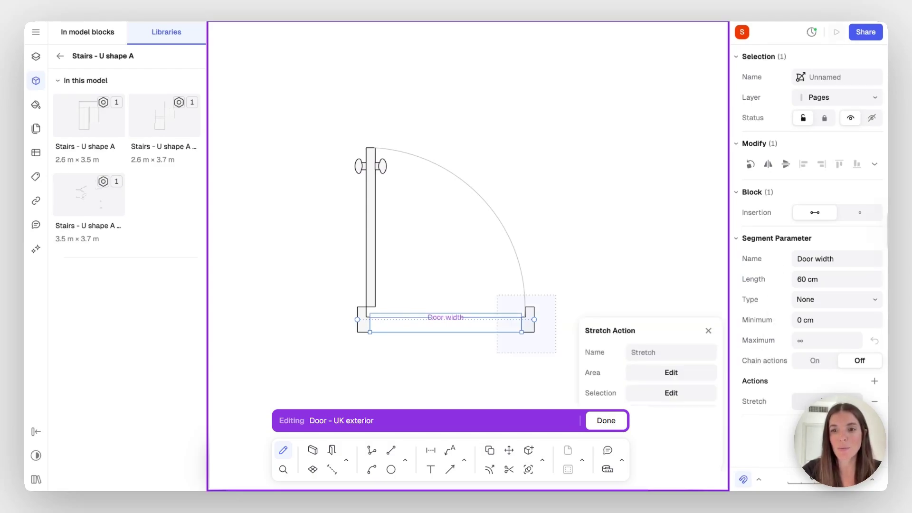
pyautogui.click(671, 354)
pyautogui.write('Frame width')
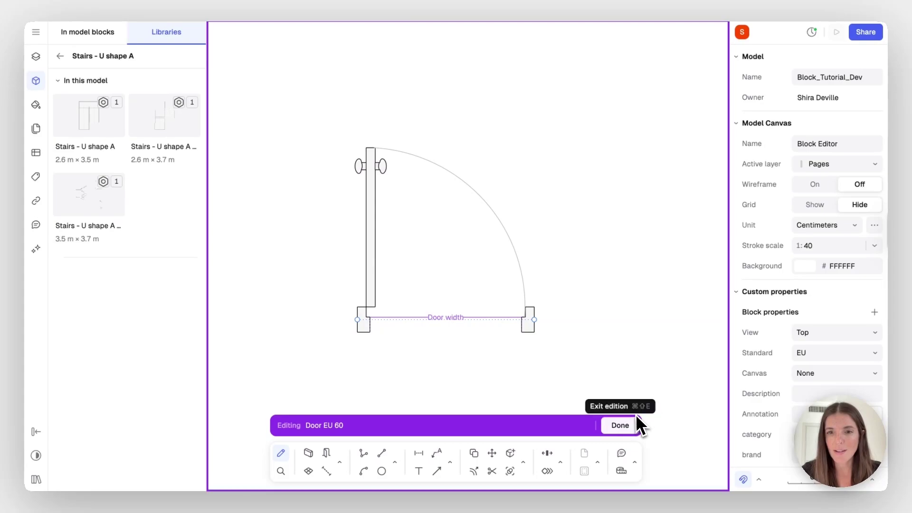
# Step: Exit block editing and drag the door's grip to widen Door width from 45 to 46 cm
pyautogui.click(631, 426)
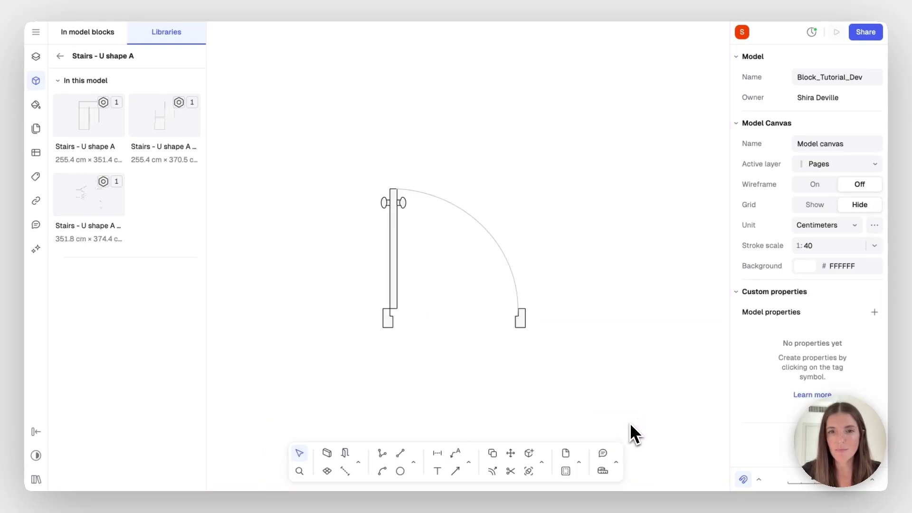
pyautogui.click(520, 325)
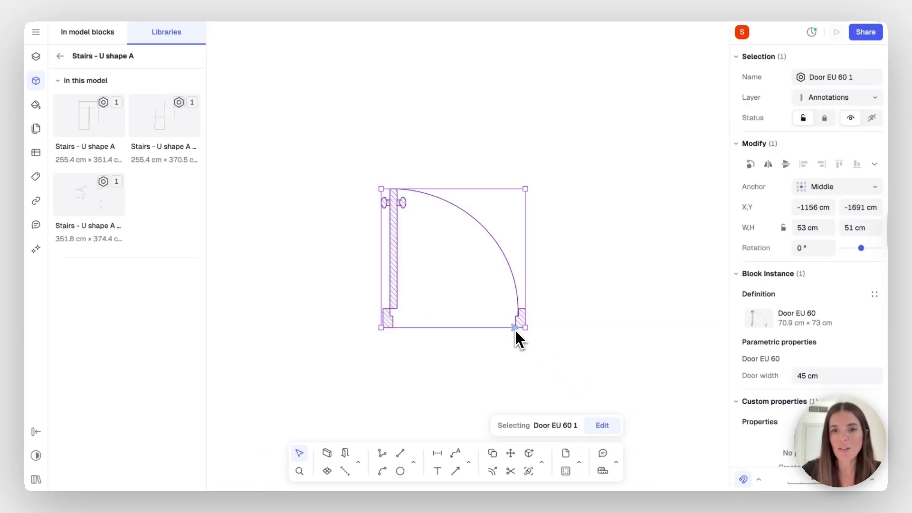
pyautogui.moveTo(516, 329)
pyautogui.mouseDown()
pyautogui.moveTo(540, 335)
pyautogui.moveTo(503, 336)
pyautogui.moveTo(538, 336)
pyautogui.moveTo(519, 334)
pyautogui.mouseUp()
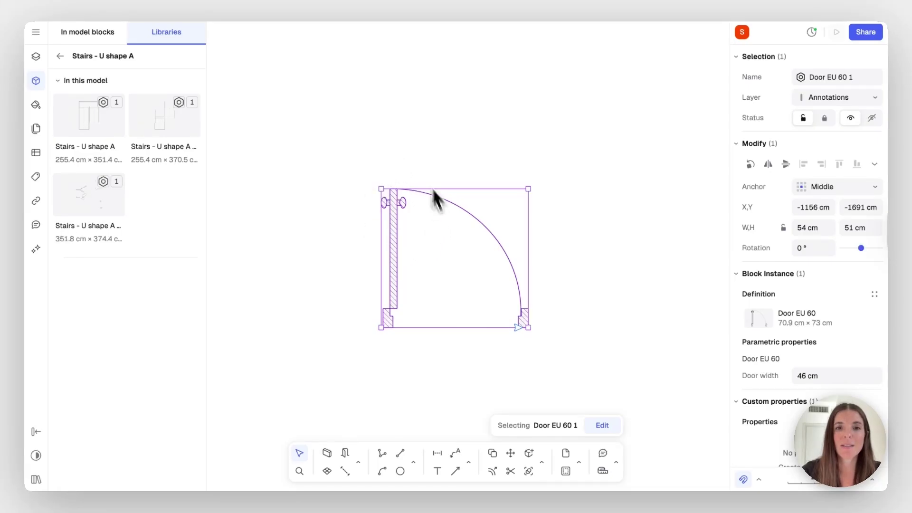
# Step: Add a second stretch action on Door width, selecting the door leaf, arc and handle
pyautogui.doubleClick(397, 255)
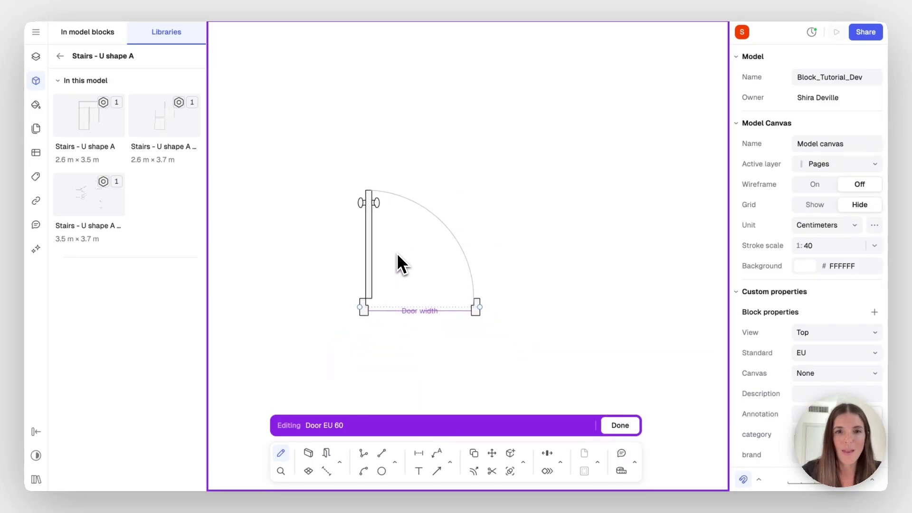
pyautogui.click(549, 455)
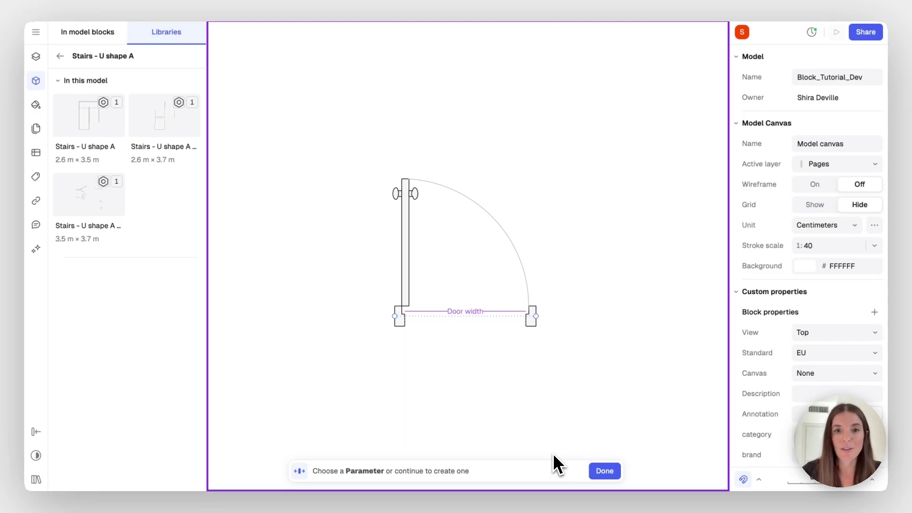
pyautogui.click(487, 312)
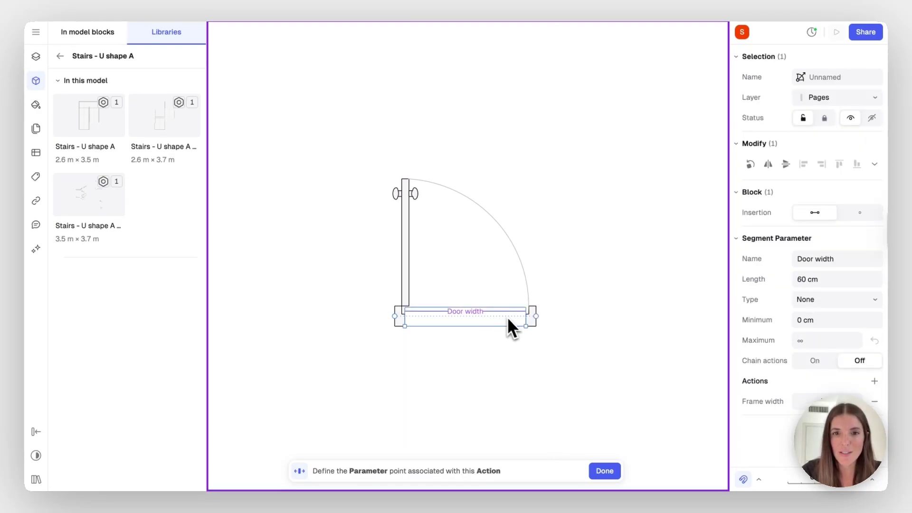
pyautogui.click(526, 327)
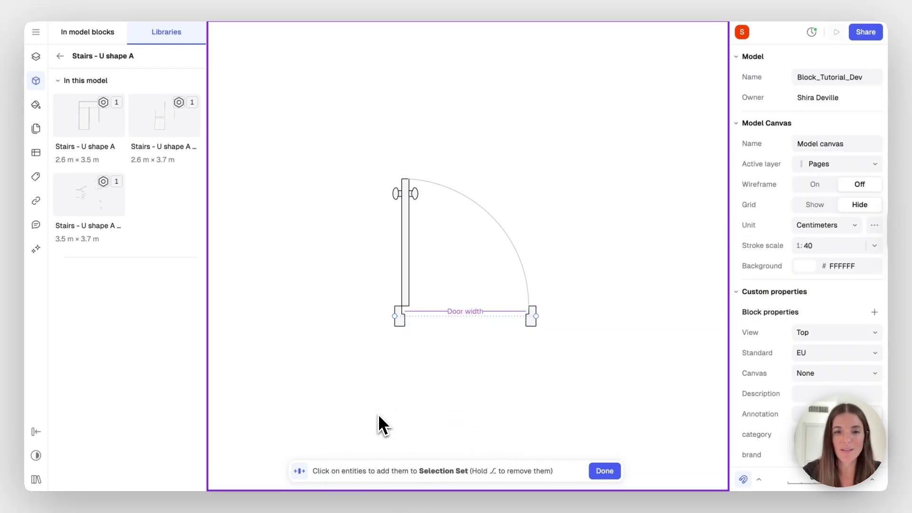
pyautogui.moveTo(450, 253); pyautogui.dragTo(371, 160)
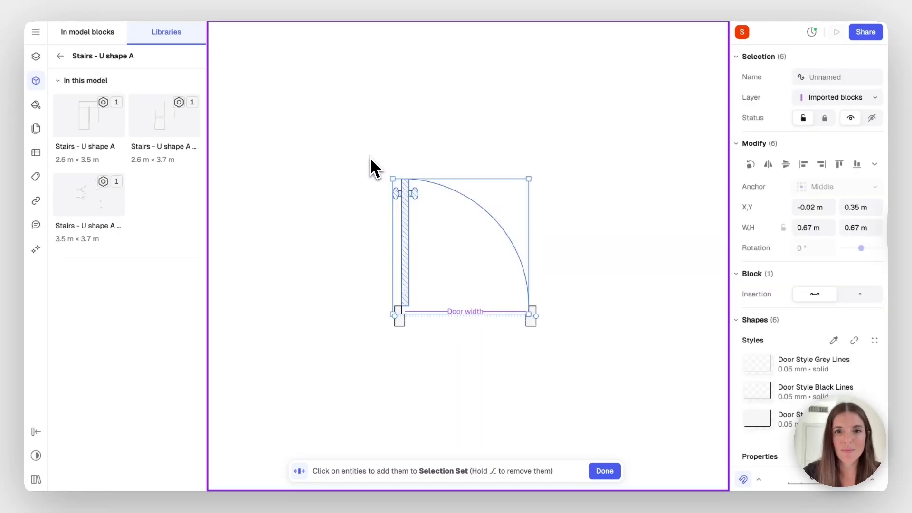
pyautogui.click(610, 471)
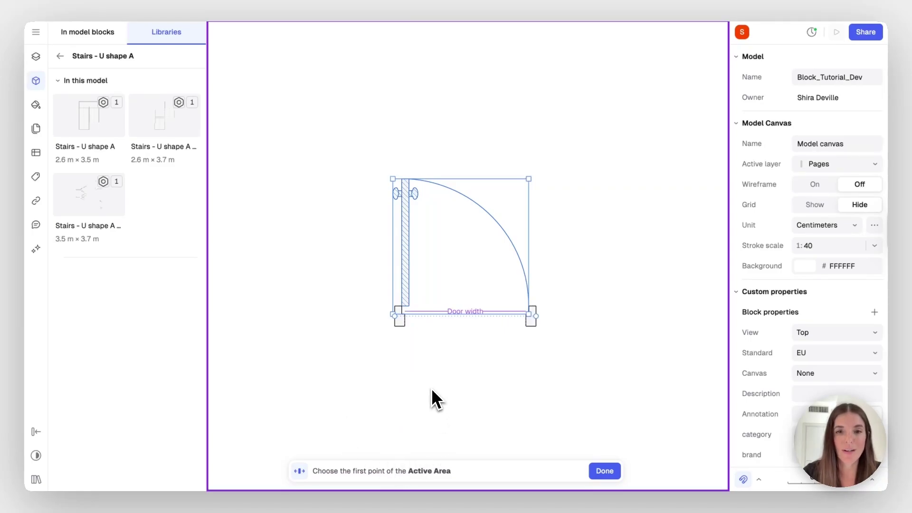
# Step: Draw the active area around the top-left of the door and finish editing the block
pyautogui.click(370, 159)
pyautogui.click(458, 230)
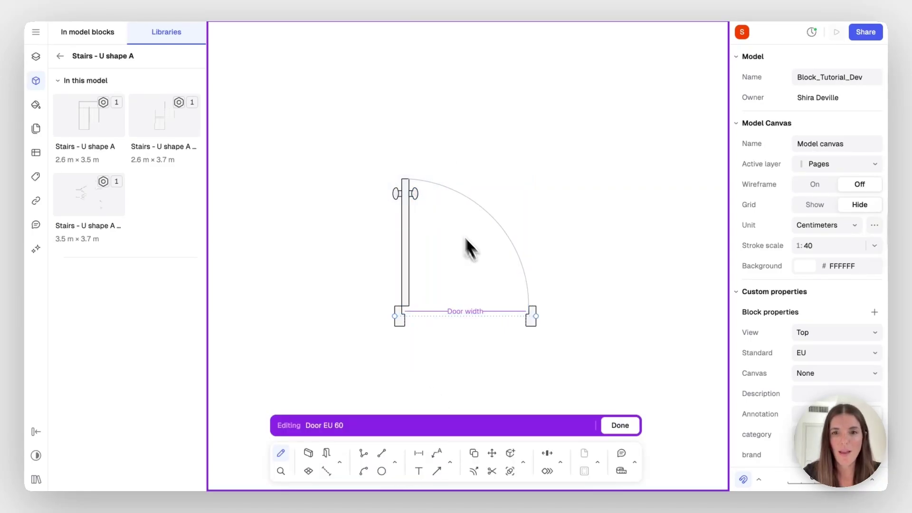
pyautogui.click(625, 428)
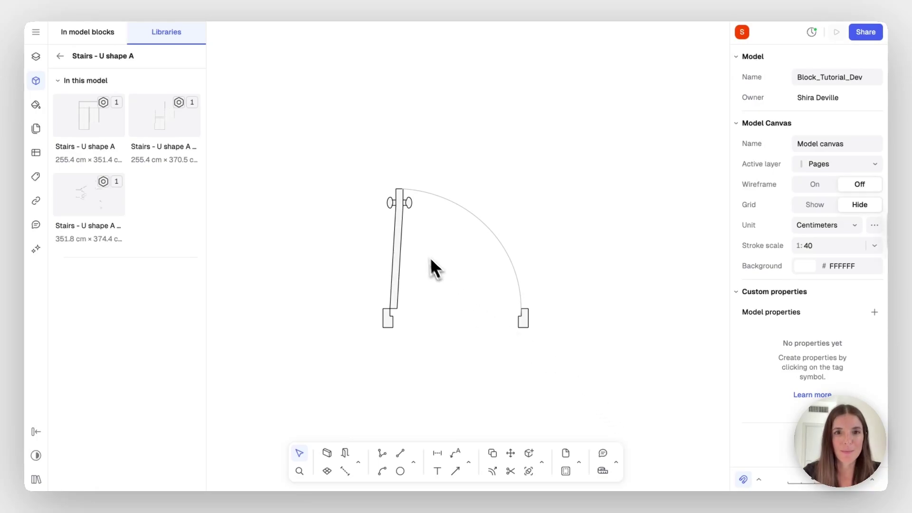
# Step: Name the second stretch action 'Door leaf' with a 90° angular offset
pyautogui.doubleClick(401, 237)
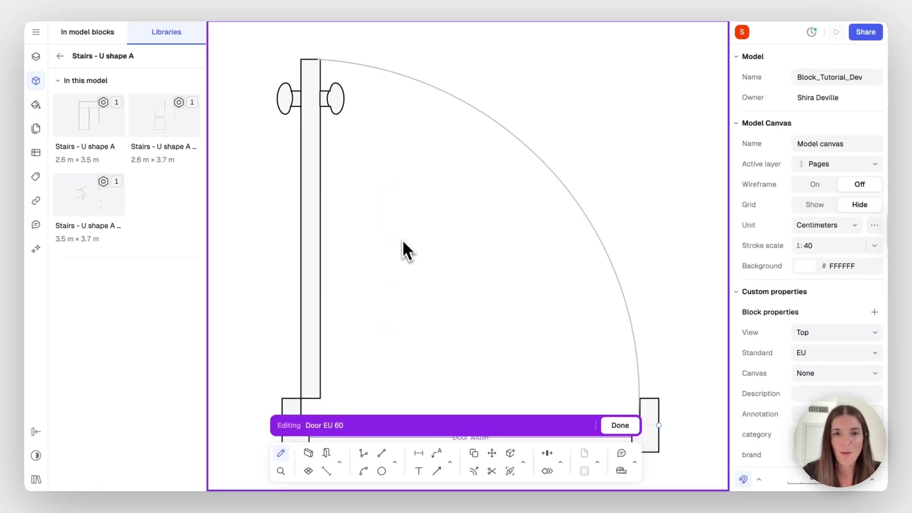
pyautogui.scroll(-5, 451, 294)
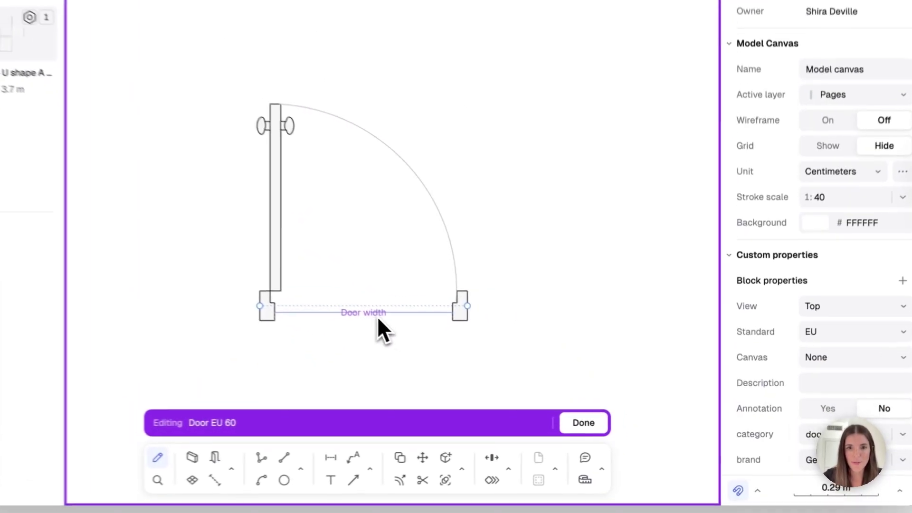
pyautogui.click(378, 318)
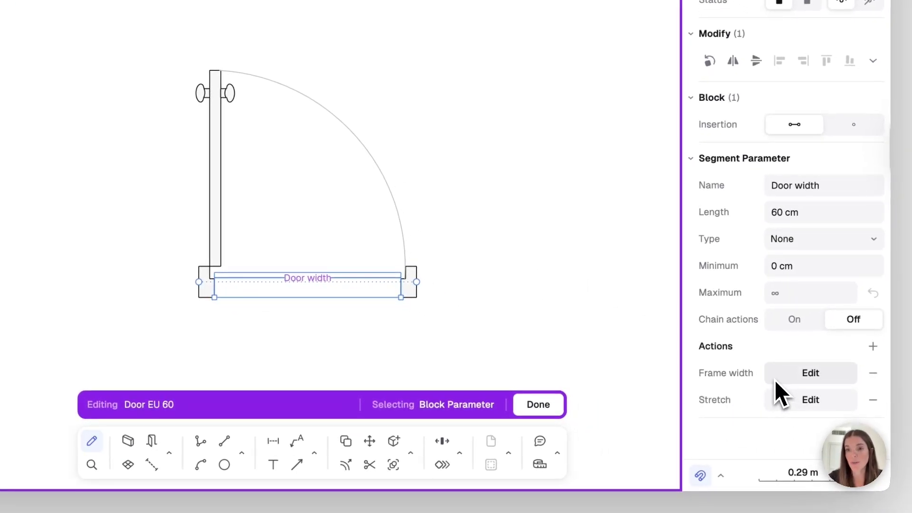
pyautogui.click(800, 400)
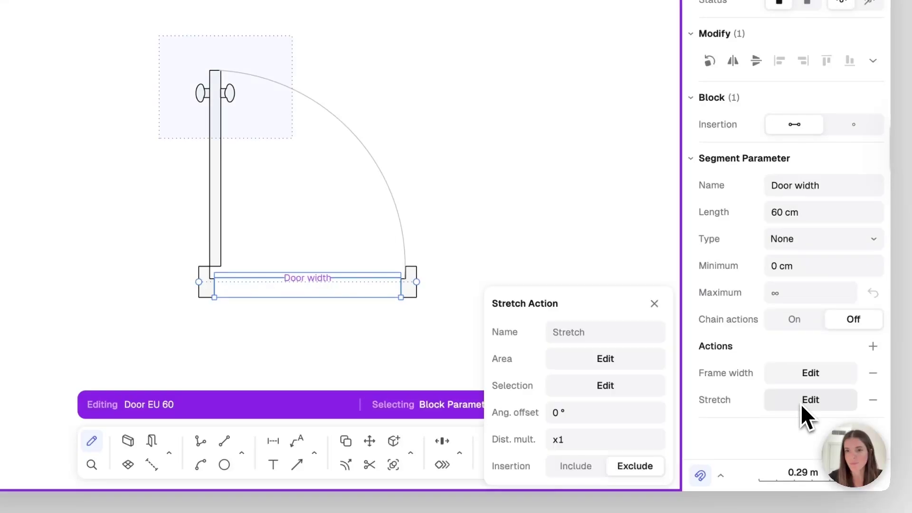
pyautogui.click(594, 337)
pyautogui.write('D')
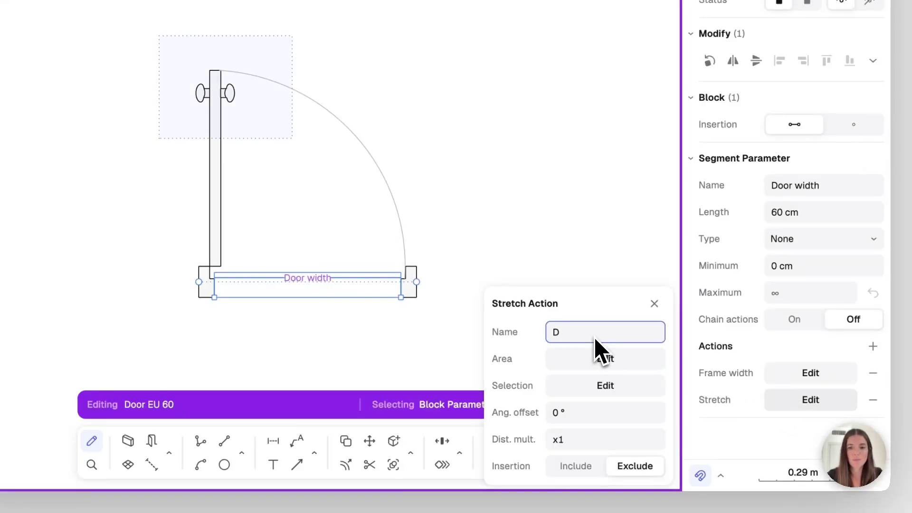
pyautogui.write('oor leaf')
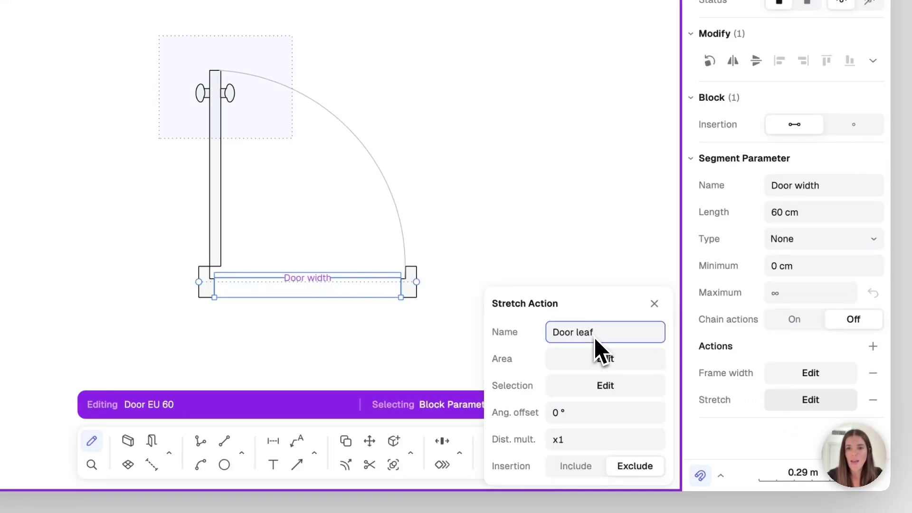
pyautogui.click(583, 416)
pyautogui.write('90')
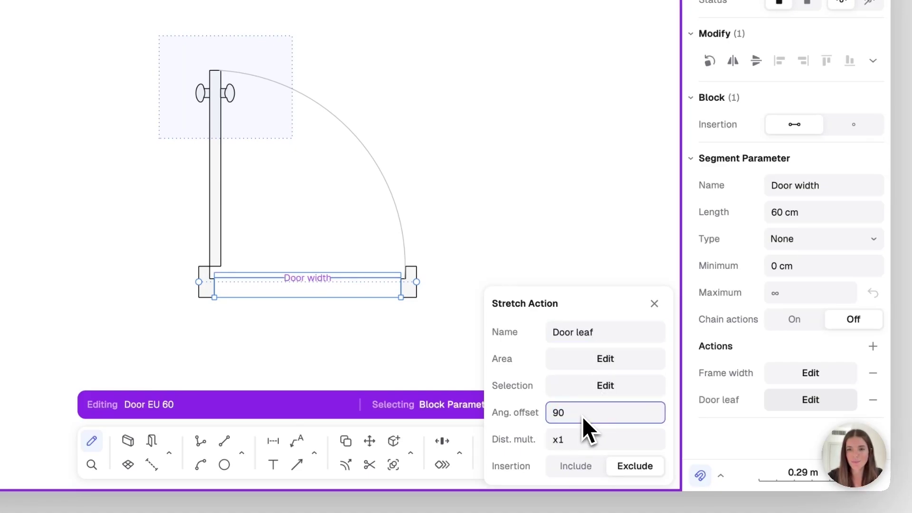
pyautogui.press('Return')
pyautogui.click(654, 303)
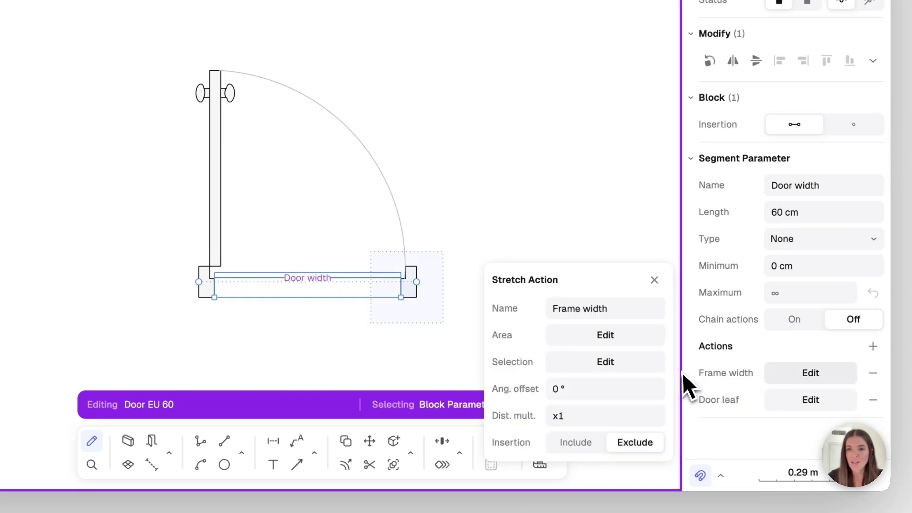
# Step: Set the Frame width action's insertion point to Include
pyautogui.click(573, 447)
pyautogui.click(576, 445)
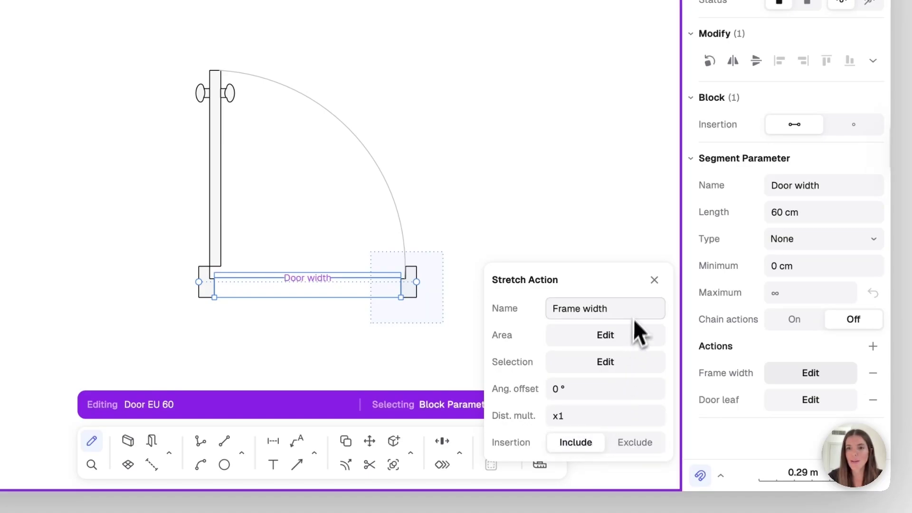
pyautogui.click(654, 280)
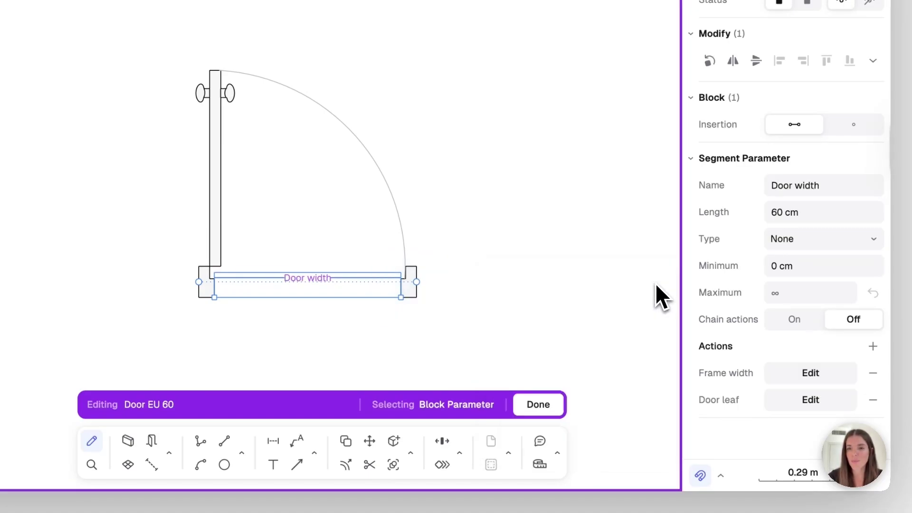
# Step: Exit block editing and drag the door's width grip from 0.59 m to 0.7 m Door Width
pyautogui.click(545, 403)
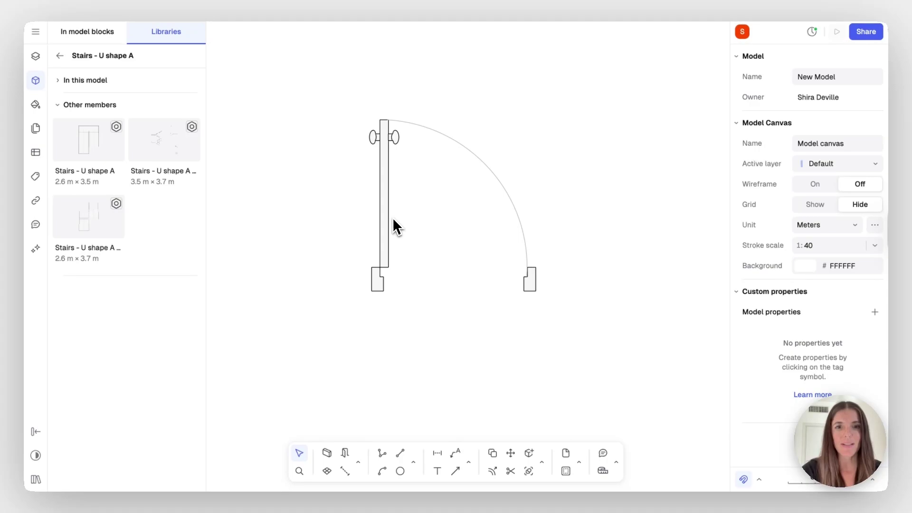
pyautogui.click(386, 218)
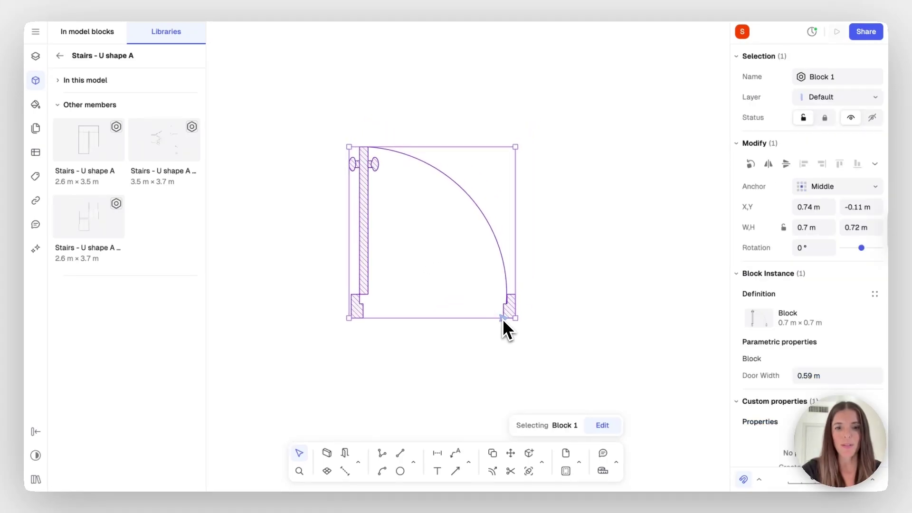
pyautogui.moveTo(502, 317); pyautogui.dragTo(446, 276)
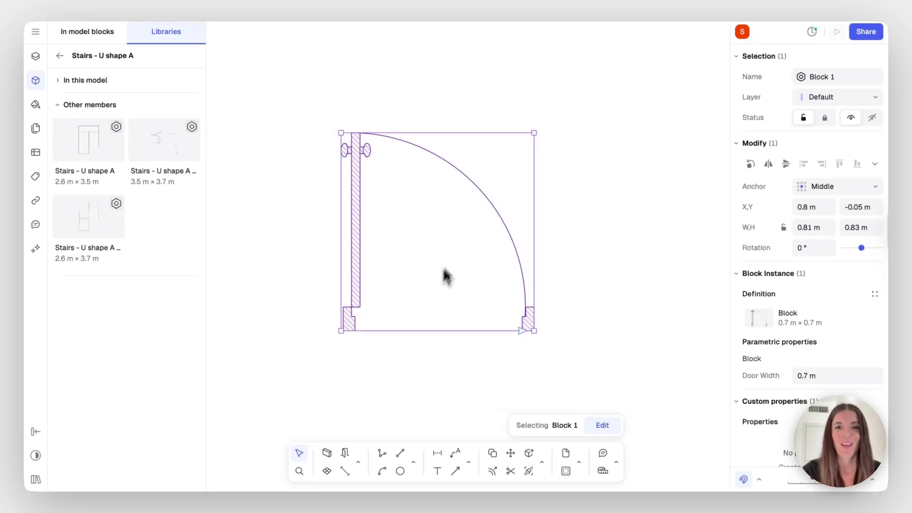
pyautogui.click(594, 315)
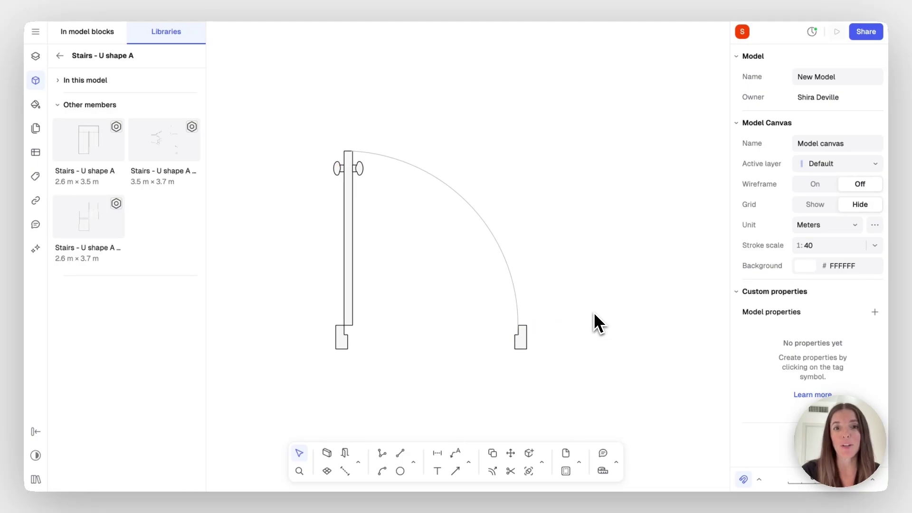
# Step: Scroll the Parametric Blocks docs from Overview and Core Concept to 'Create or select a Parameter'
pyautogui.scroll(-5, 462, 288)
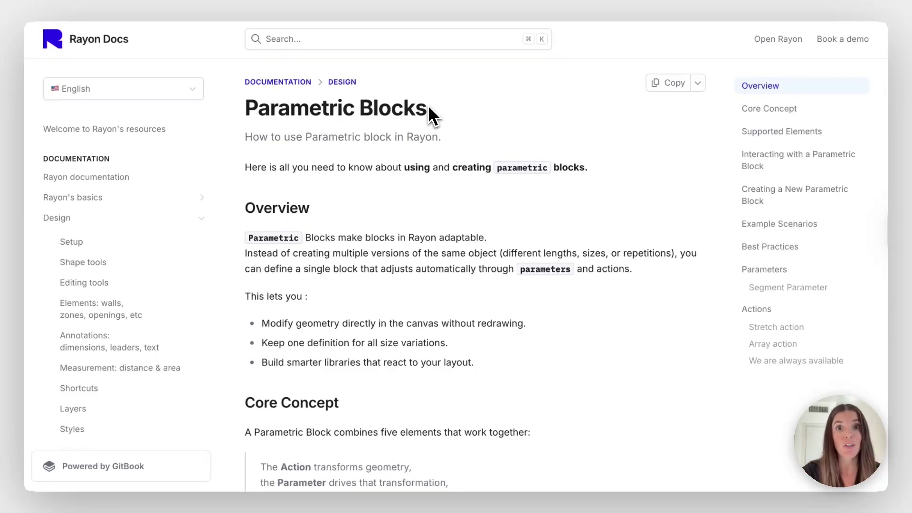
pyautogui.scroll(-10, 428, 108)
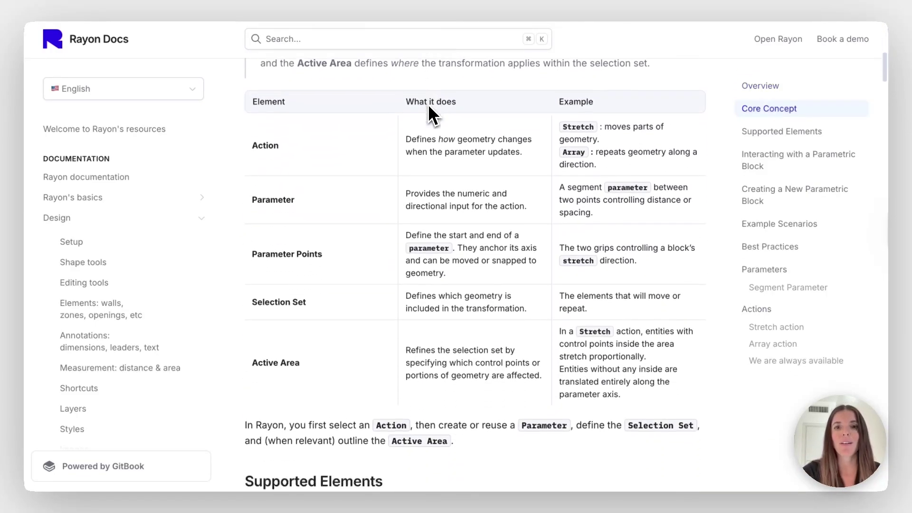
pyautogui.scroll(-20, 428, 105)
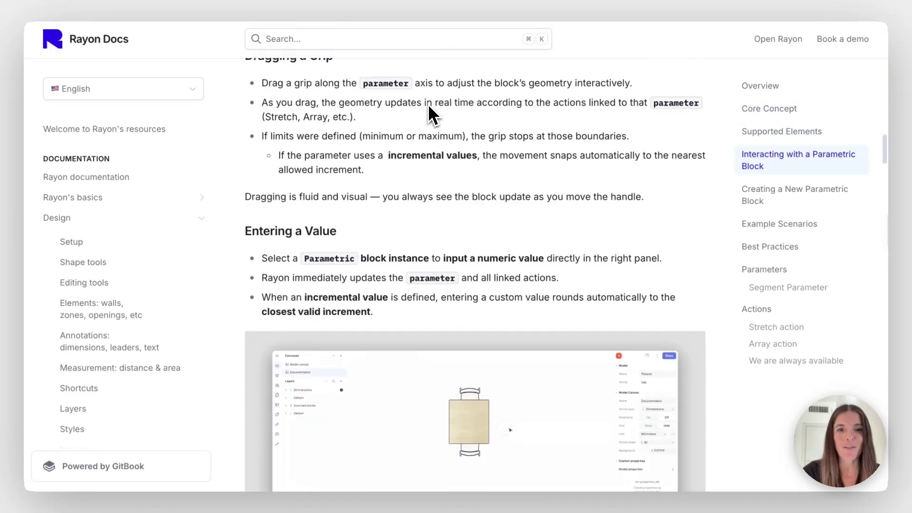
pyautogui.scroll(-8, 428, 104)
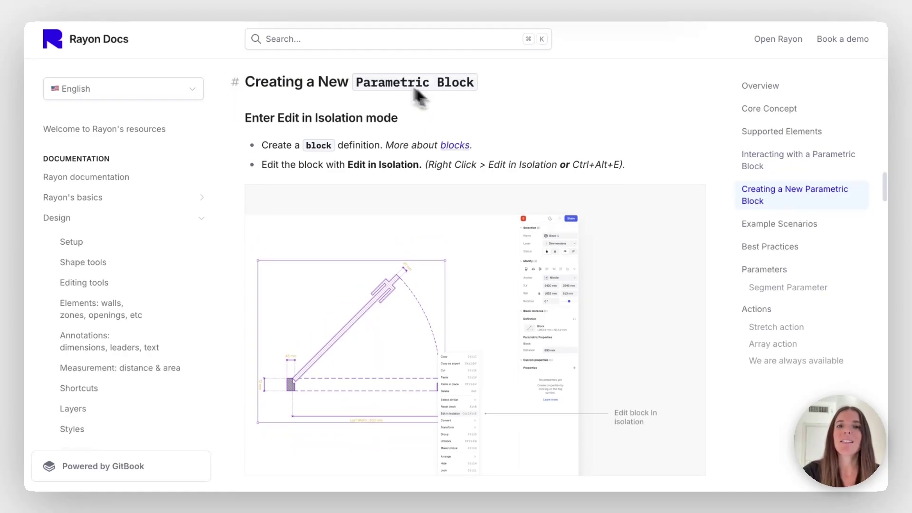
pyautogui.scroll(-7, 414, 192)
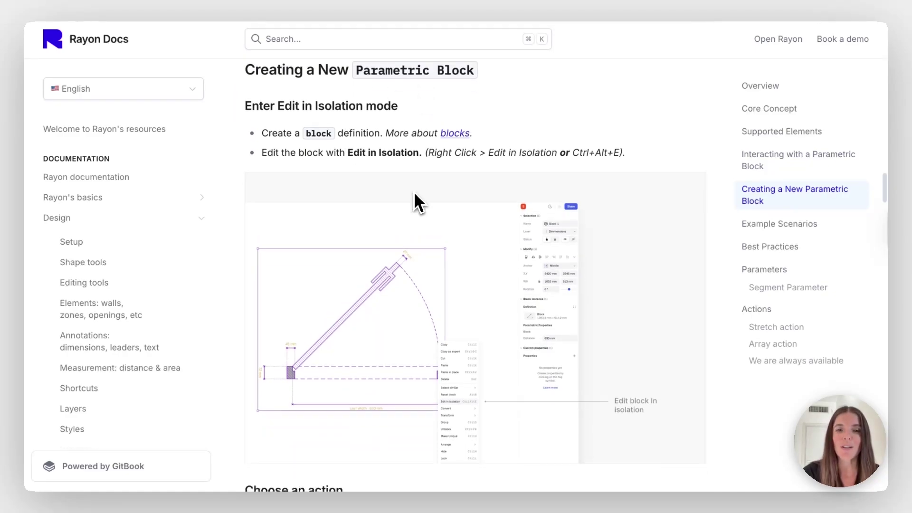
pyautogui.scroll(-7, 415, 195)
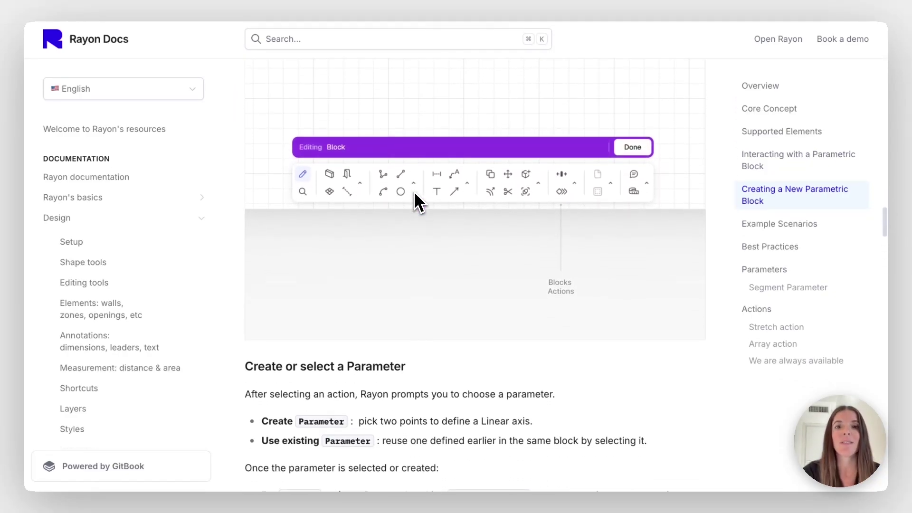
pyautogui.scroll(-10, 414, 195)
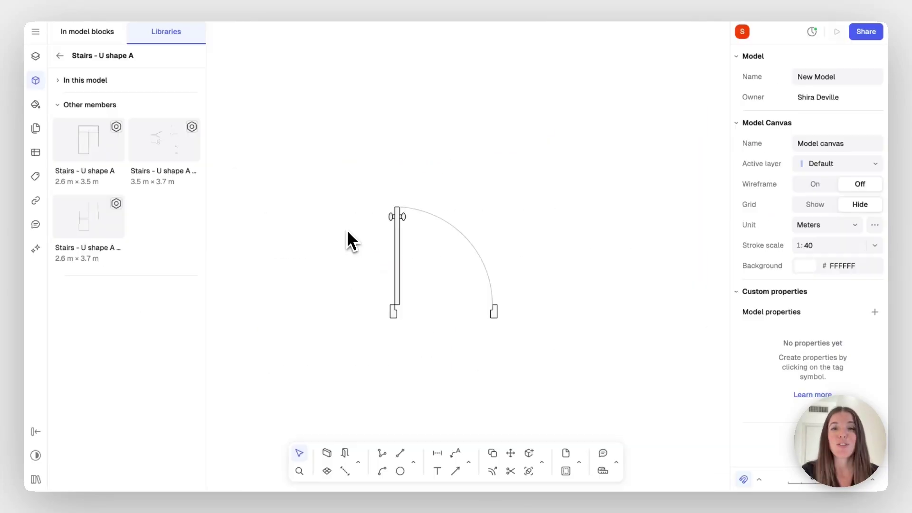